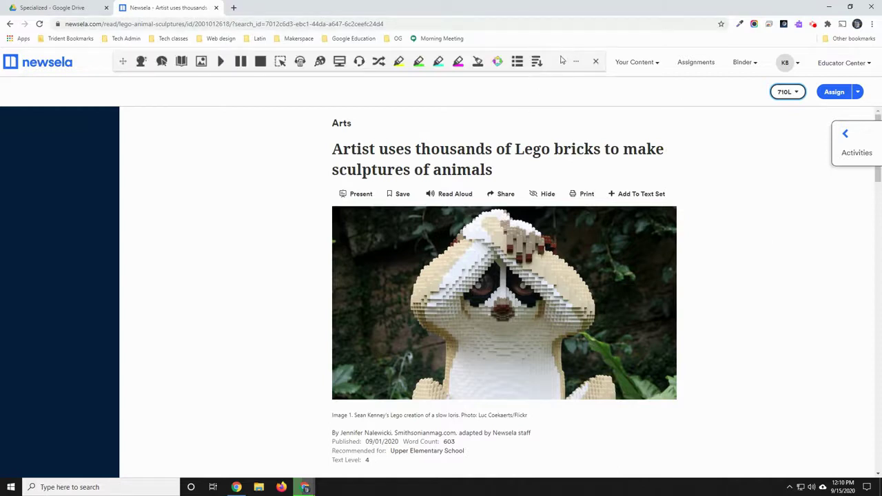
Move the Read&Write toolbar slightly lower, check its More menu, then close the toolbar.
drag(124, 62, 45, 90)
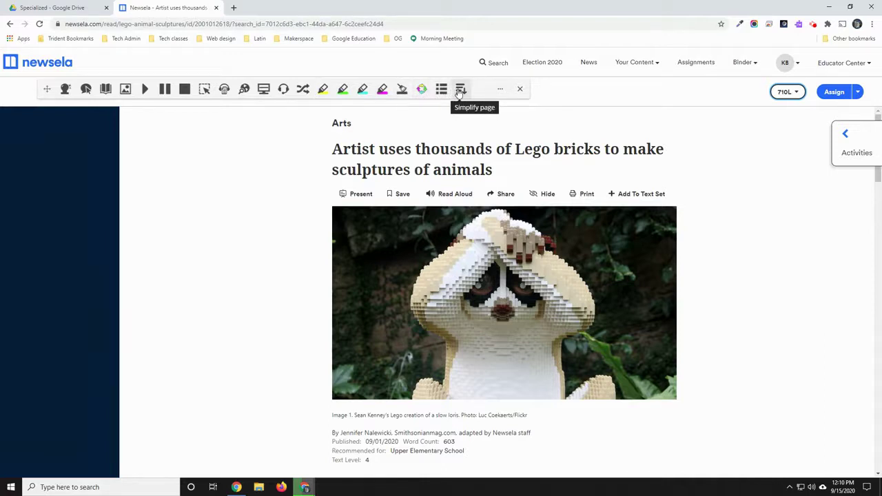
click(502, 92)
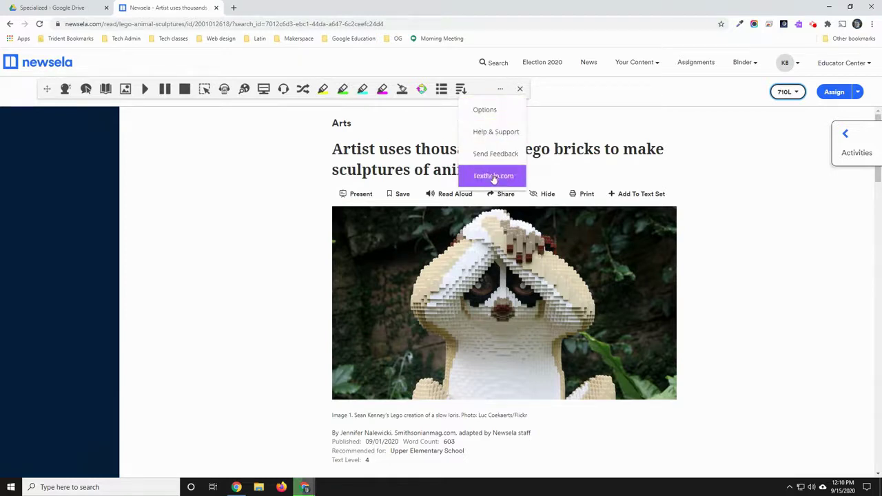
click(567, 103)
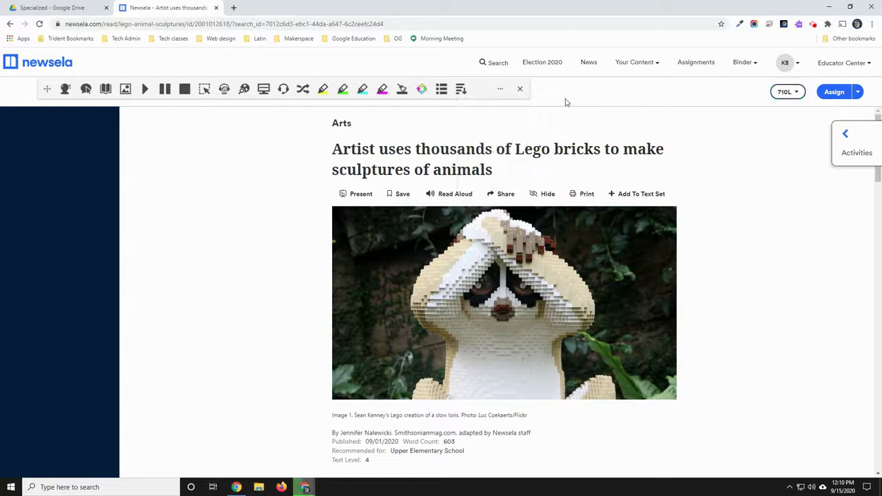
click(521, 91)
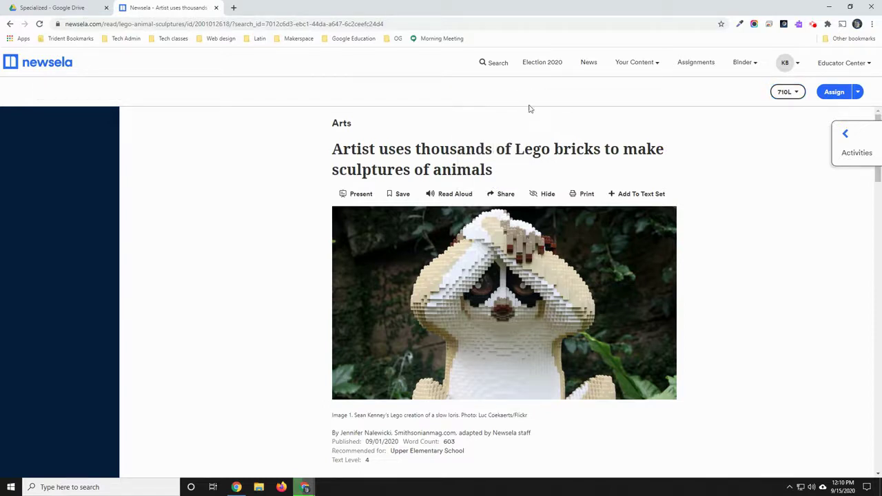
Bring back the Read&Write toolbar and switch Hover Speech on.
click(799, 26)
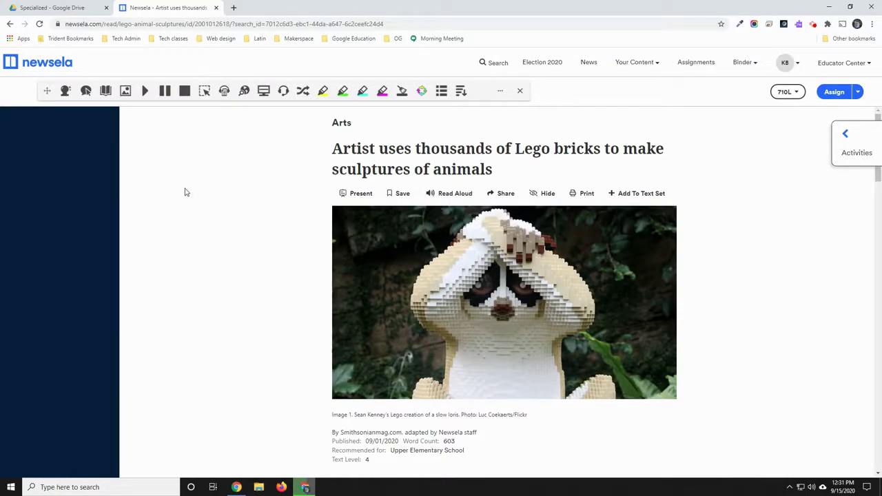
click(86, 92)
click(86, 93)
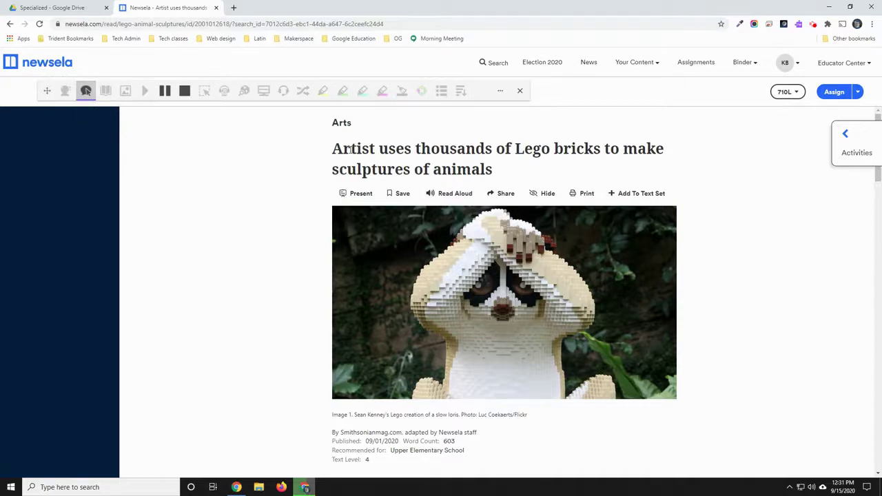
Have the article title and opening sentences read aloud with Hover Speech.
mouse_move(350, 149)
scroll(125, 241, down, 3)
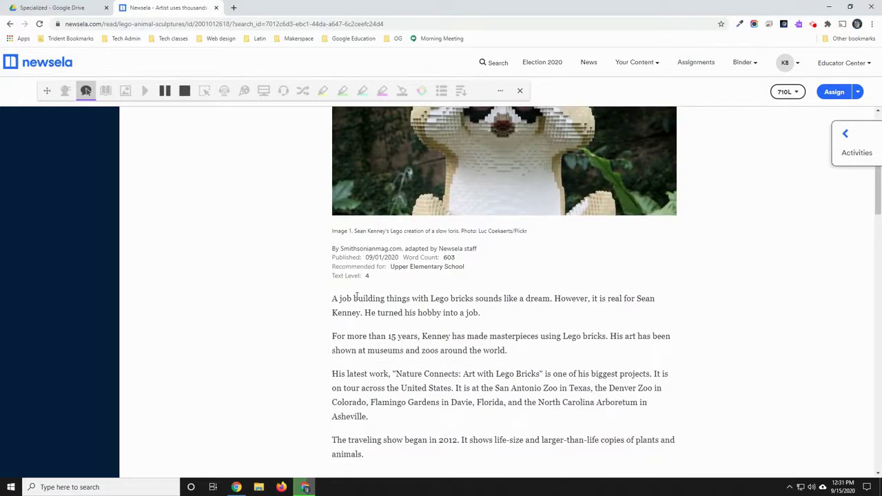
mouse_move(356, 295)
mouse_move(576, 302)
scroll(144, 170, up, 3)
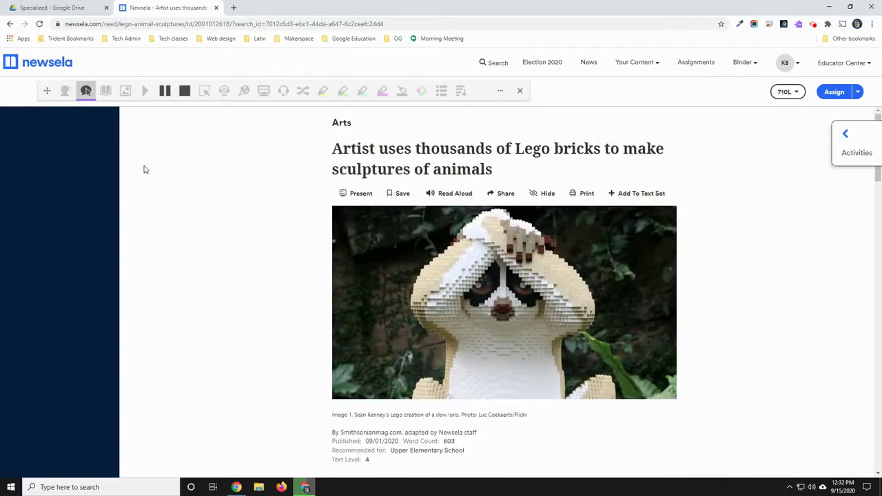
In Options, choose the US English Tom voice and slow the speech speed from 50 to the low 30s.
click(500, 91)
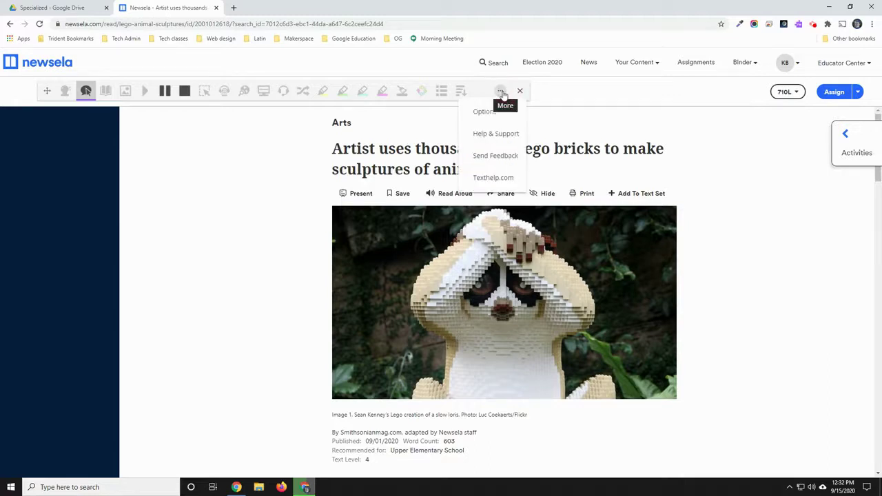
click(494, 120)
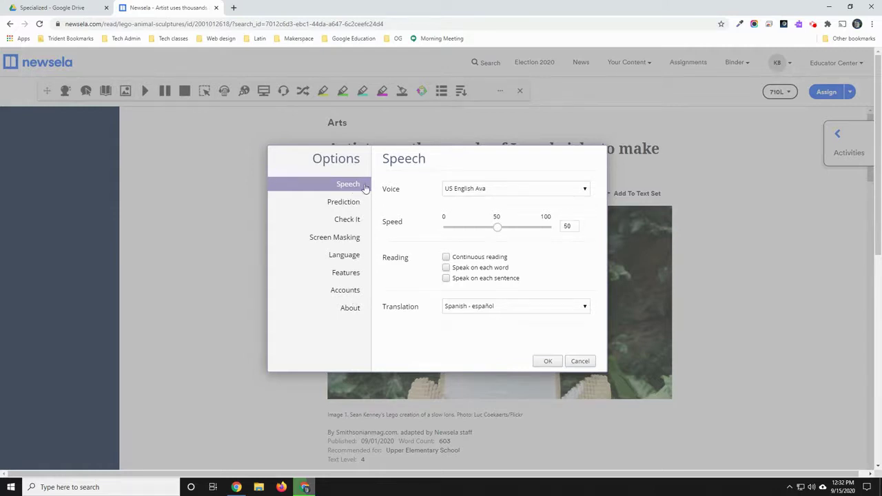
click(585, 191)
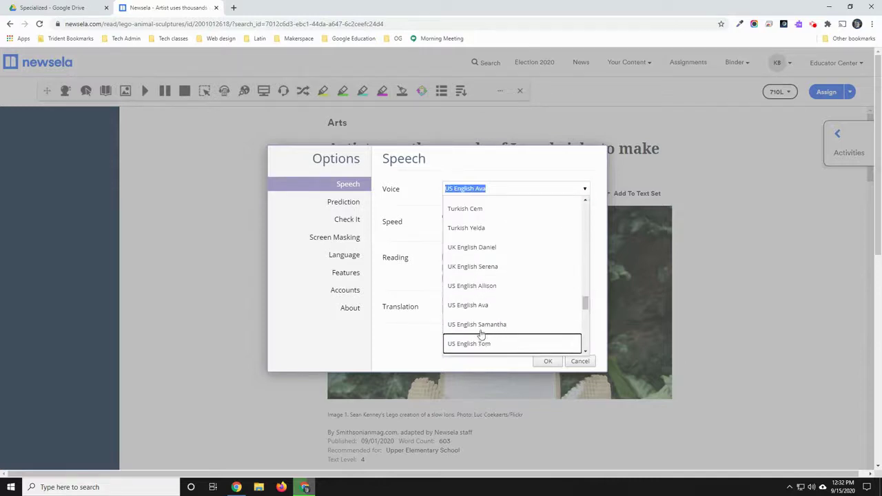
scroll(477, 308, down, 1)
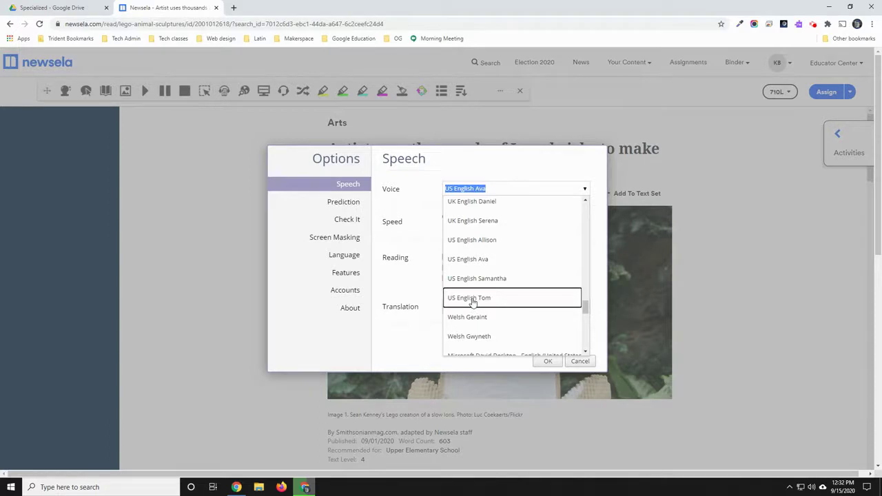
click(473, 301)
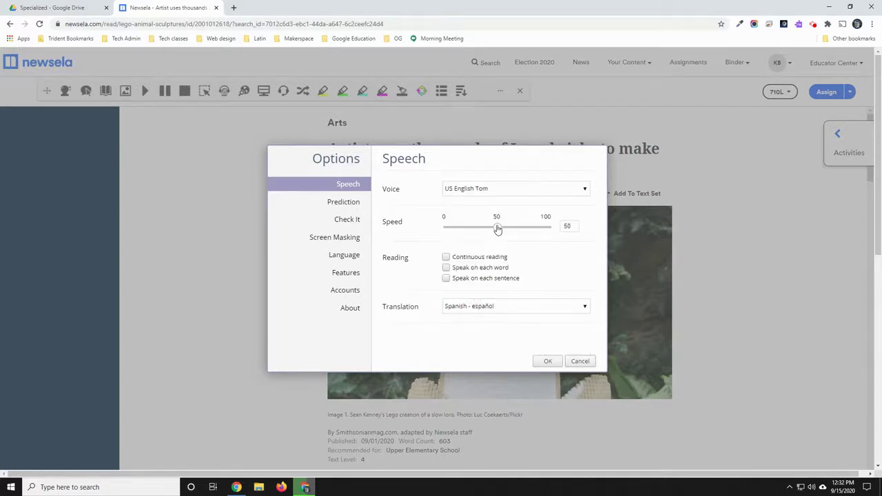
mouse_move(497, 229)
mouse_down()
mouse_move(480, 229)
mouse_move(510, 229)
mouse_move(483, 230)
mouse_up()
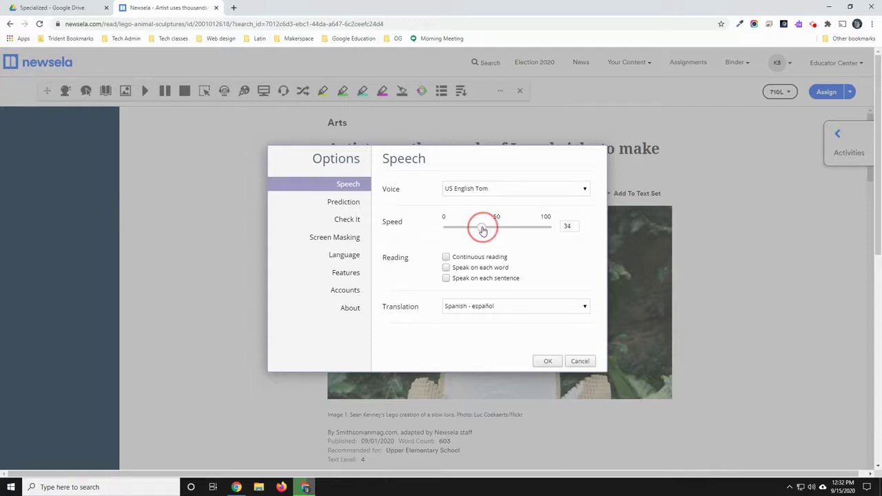
click(555, 363)
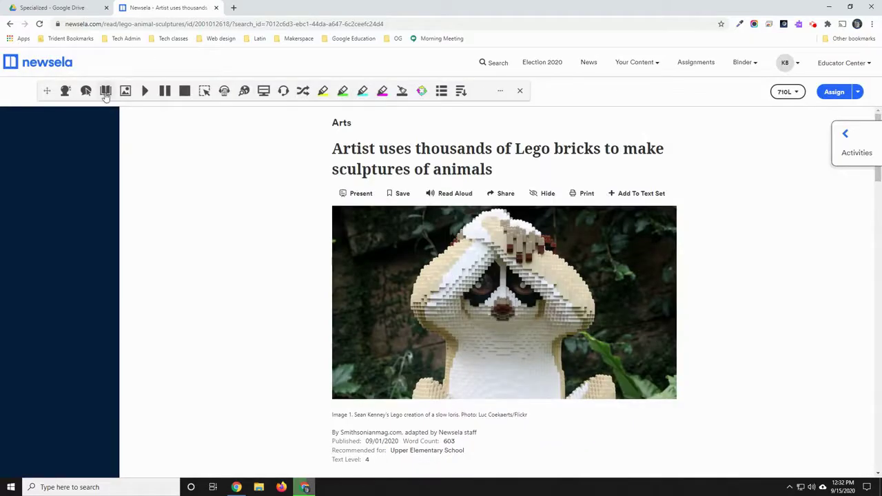
Turn on click-to-speak and have the article headline read aloud in the Tom voice.
click(86, 92)
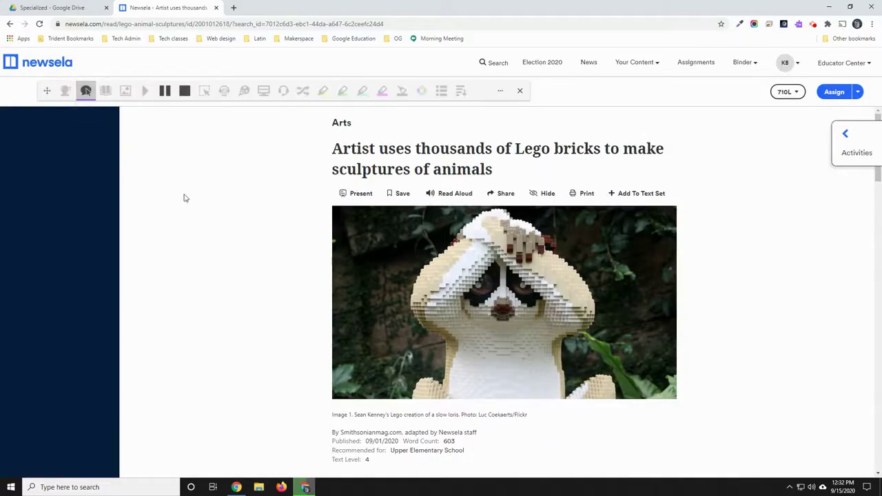
click(344, 151)
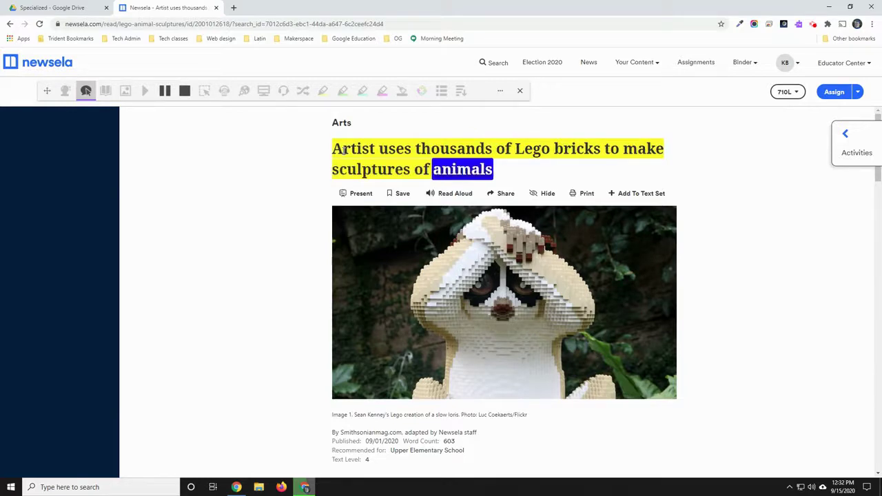
scroll(73, 191, down, 1)
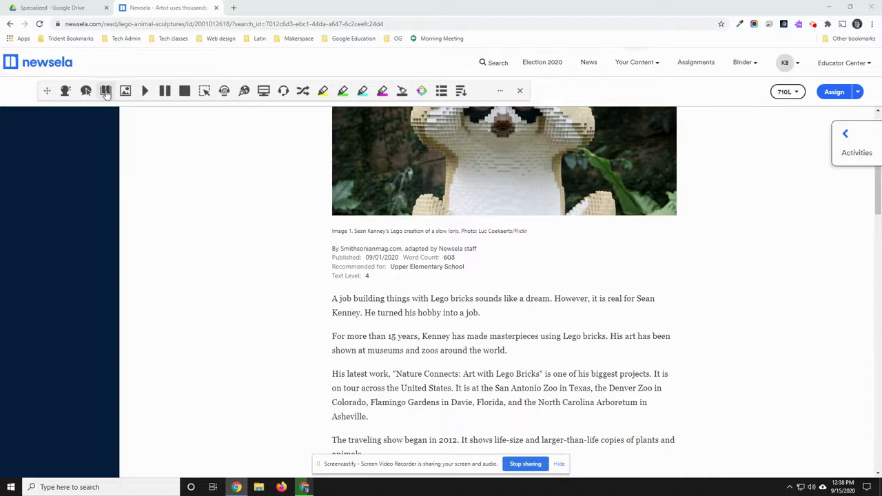
Look up 'masterpieces' in the Dictionary and hear the word and its second definition spoken.
click(105, 91)
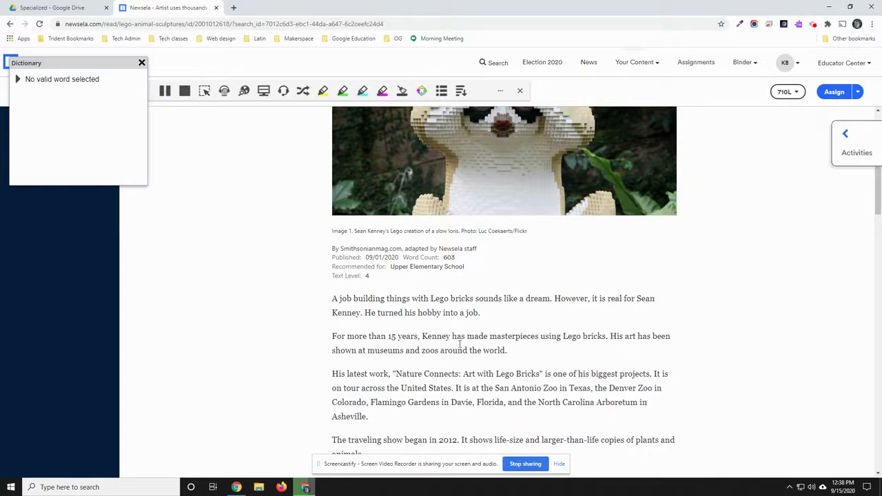
double_click(505, 336)
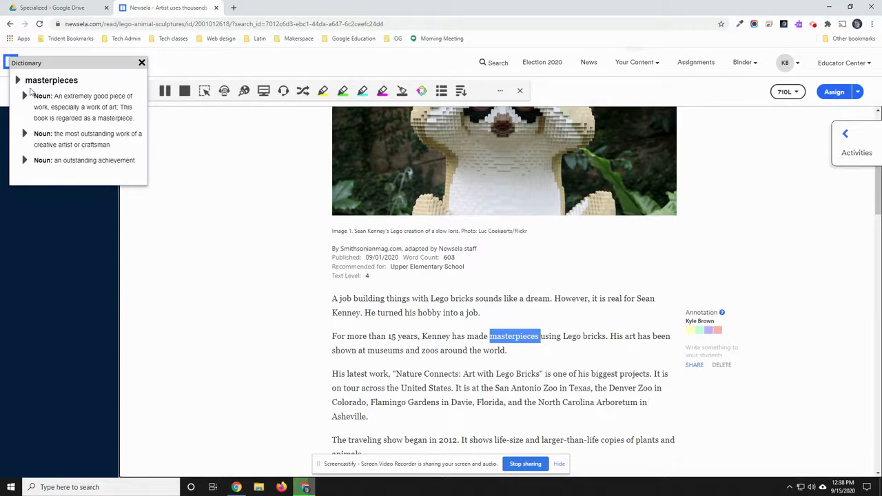
drag(51, 66, 214, 171)
click(181, 185)
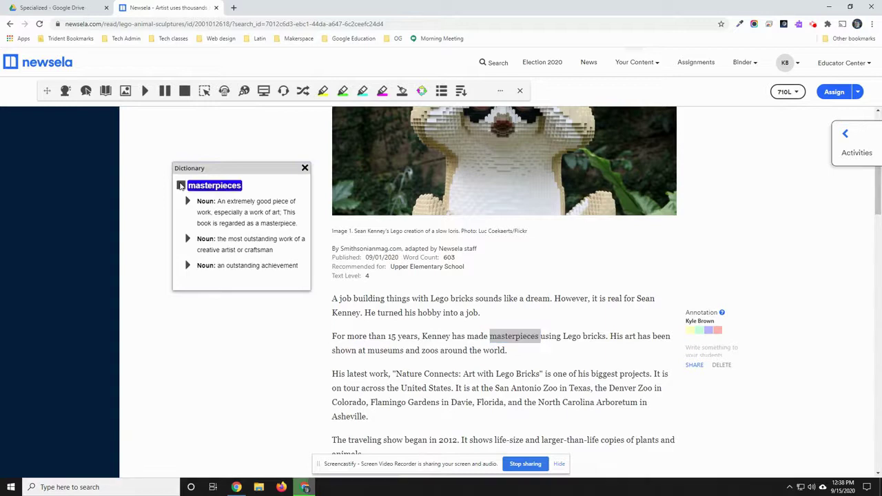
click(187, 239)
Look up 'Connects' in the Dictionary, then close the dictionary panel.
double_click(439, 375)
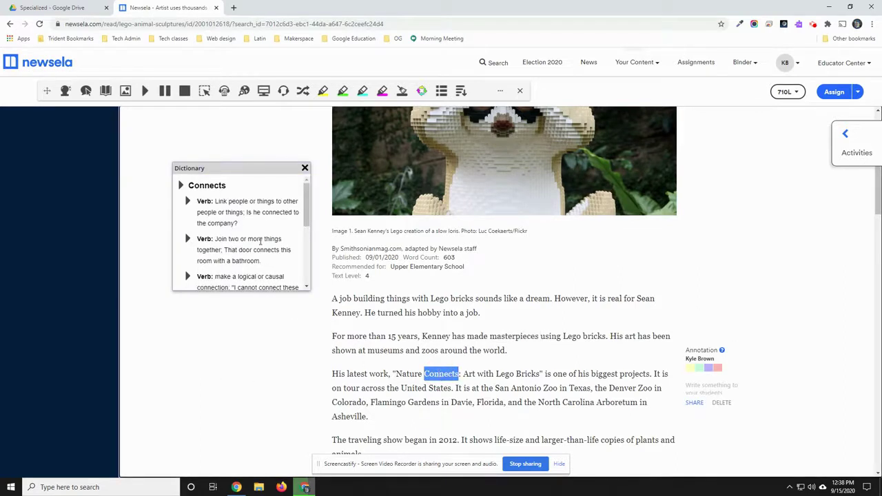
scroll(260, 241, down, 5)
scroll(261, 244, down, 1)
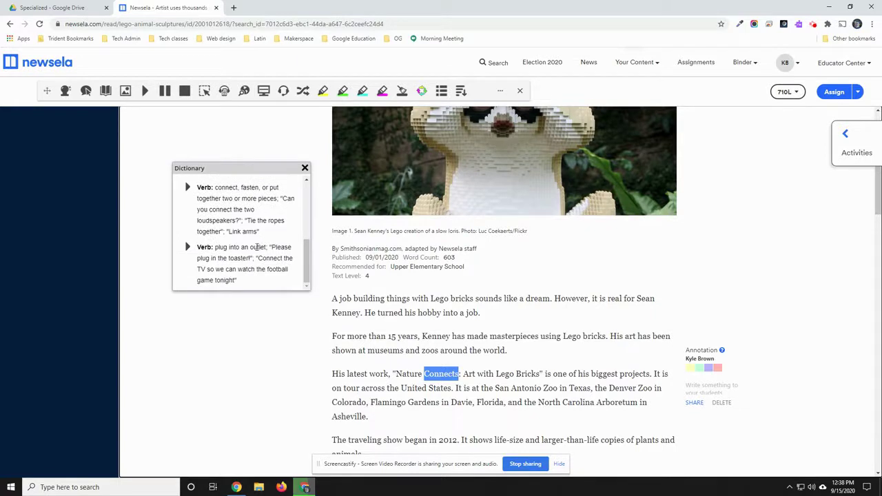
click(305, 168)
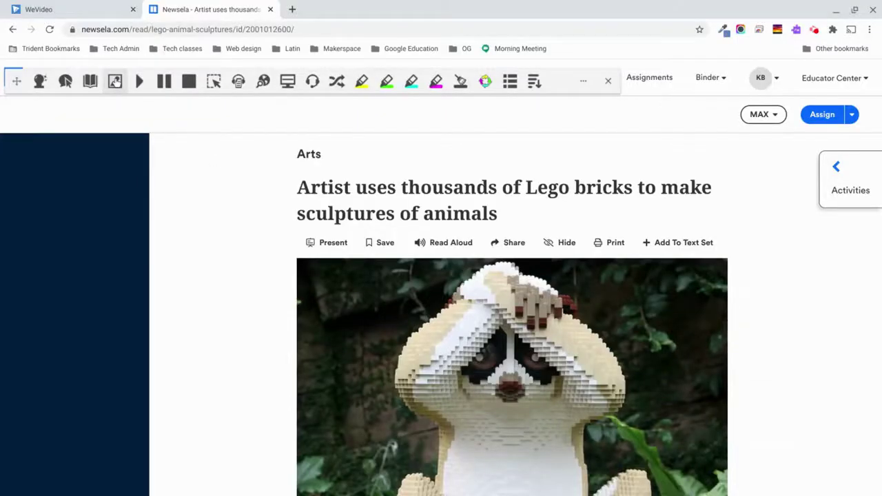
Show Picture Dictionary symbols for 'Artist' (read aloud), 'career' and 'botanical'.
click(115, 81)
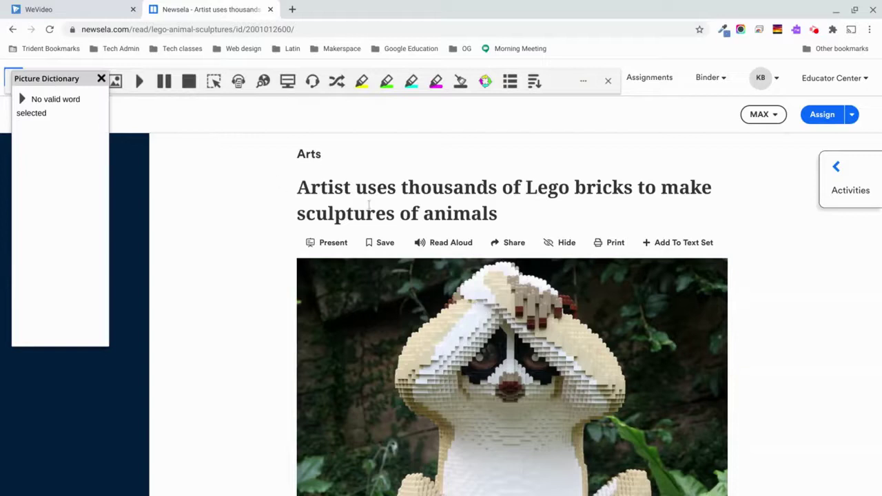
double_click(326, 187)
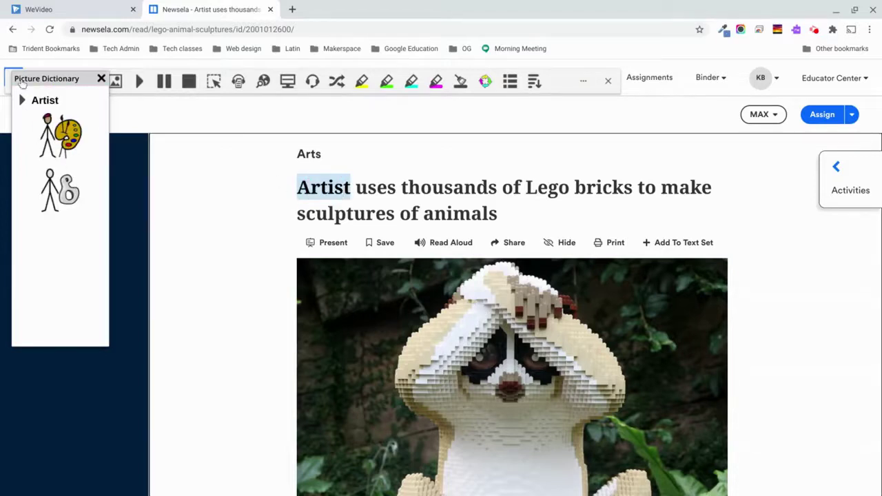
click(22, 100)
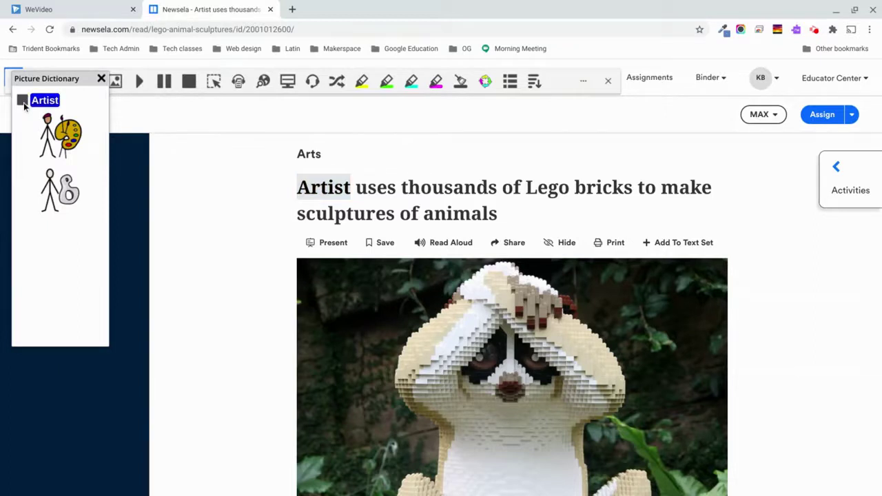
scroll(306, 190, down, 5)
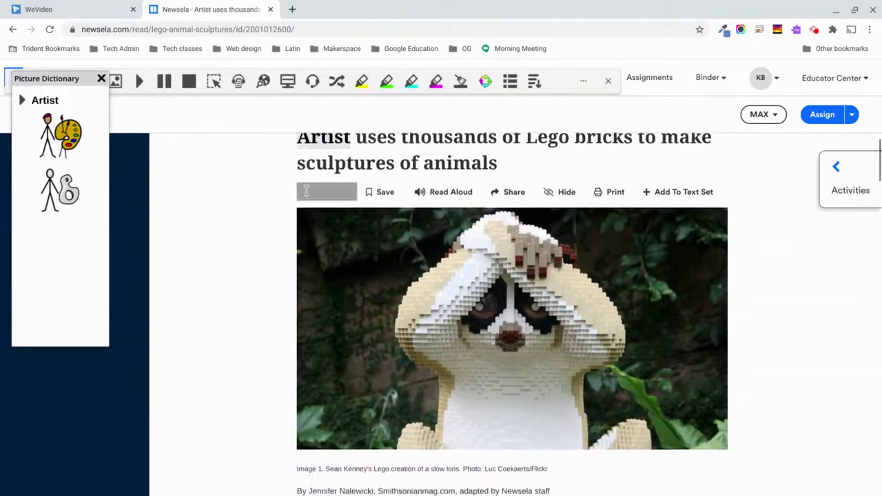
double_click(356, 211)
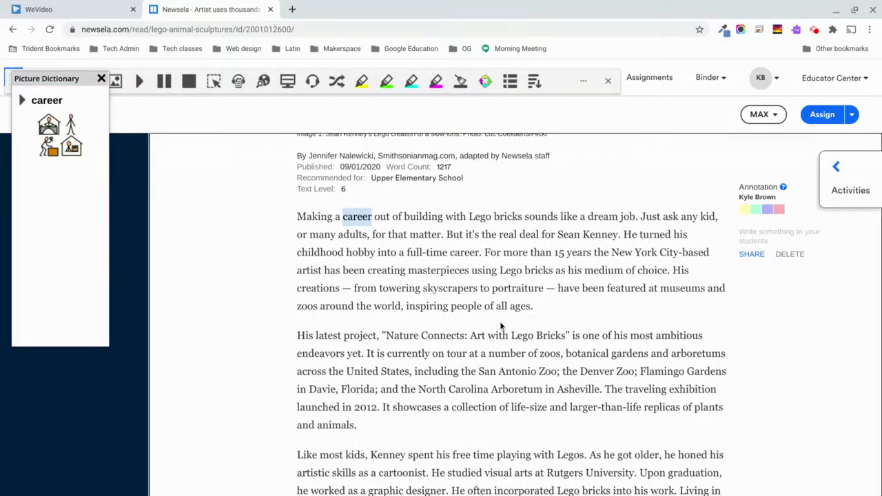
double_click(584, 352)
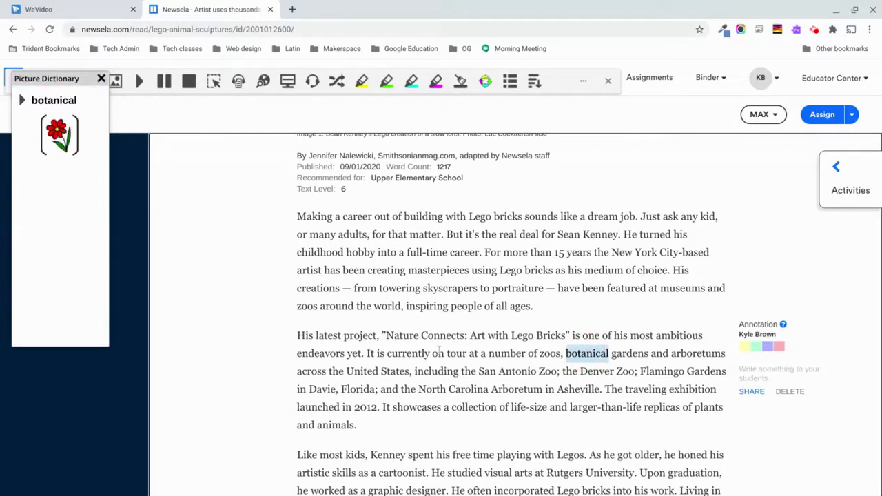
scroll(439, 351, down, 3)
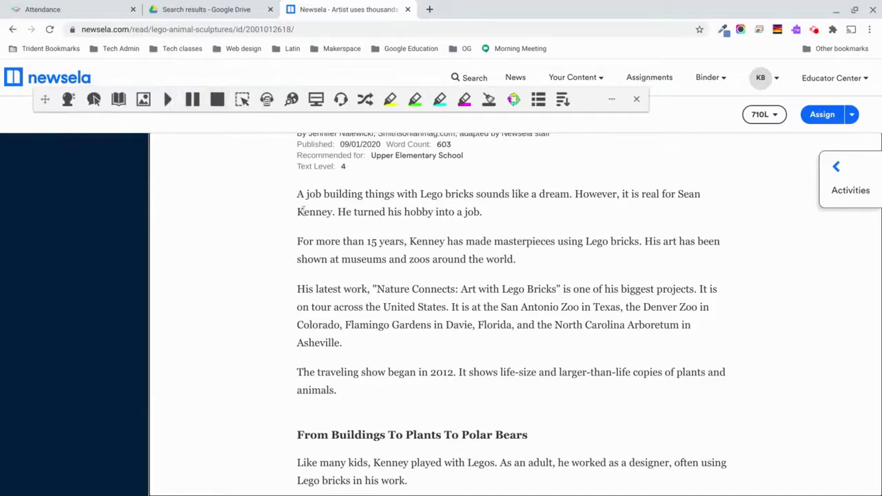
mouse_move(297, 194)
mouse_down()
mouse_move(380, 269)
mouse_move(373, 290)
mouse_move(385, 338)
mouse_up()
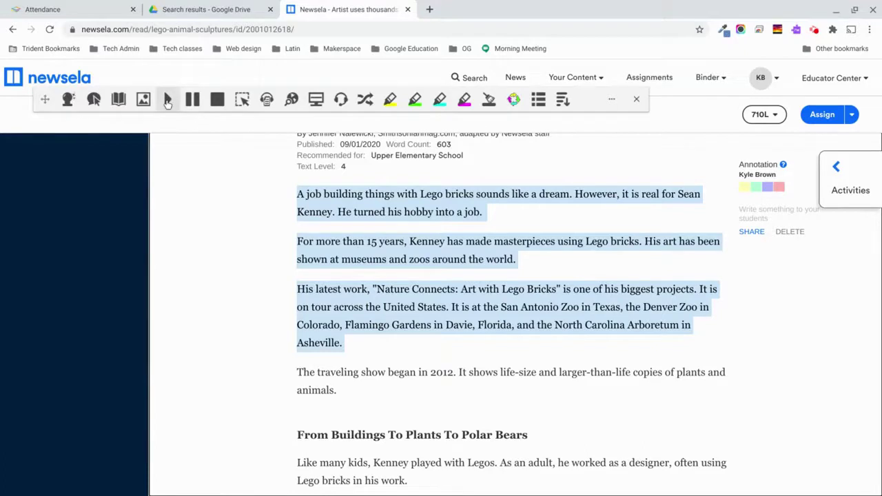
click(168, 100)
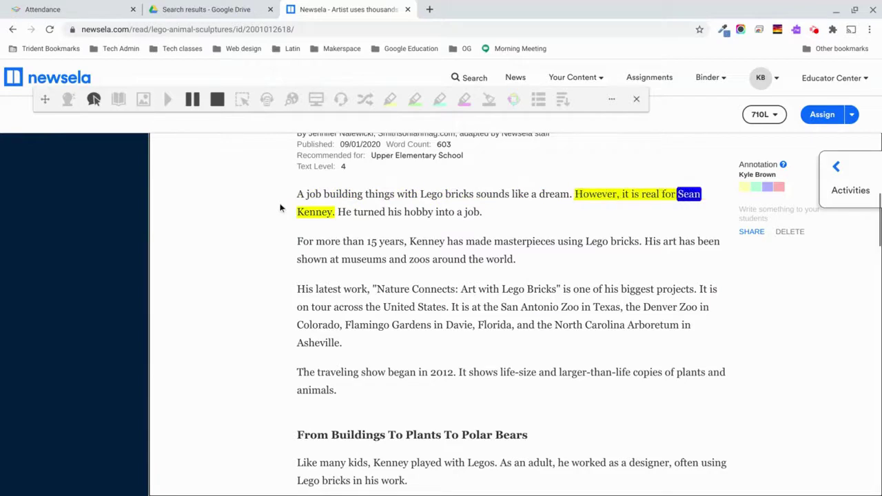
click(193, 99)
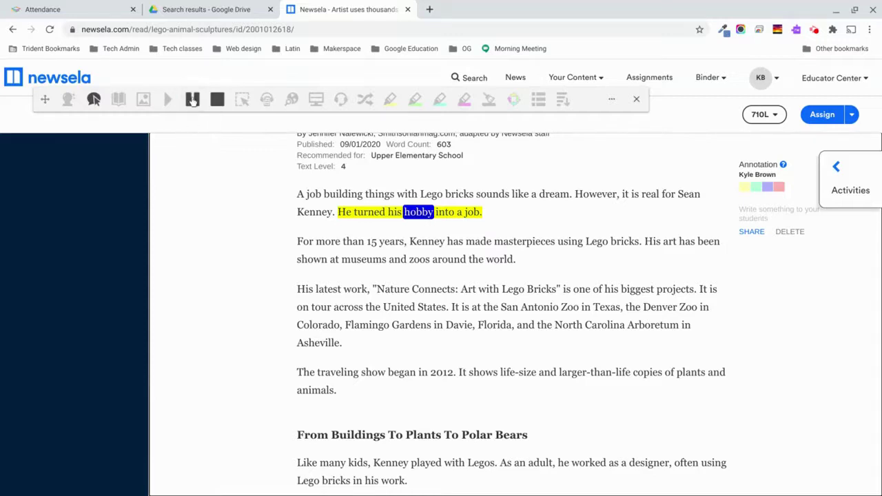
click(192, 99)
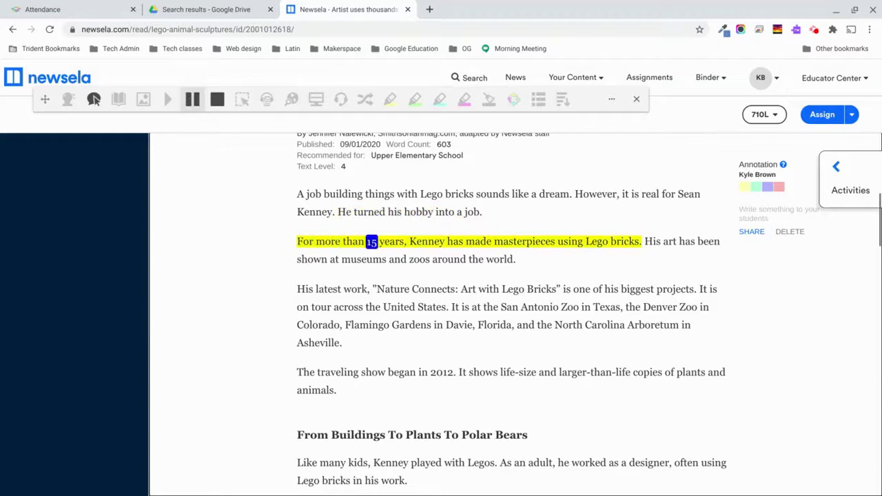
click(217, 99)
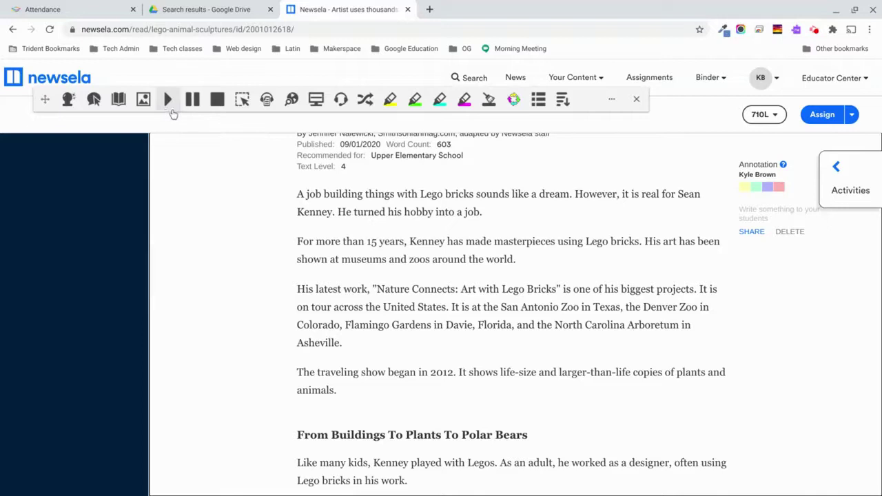
Use Screenshot Reader on the US map to capture New Mexico, then Arizona and New Mexico together.
drag(297, 193, 377, 392)
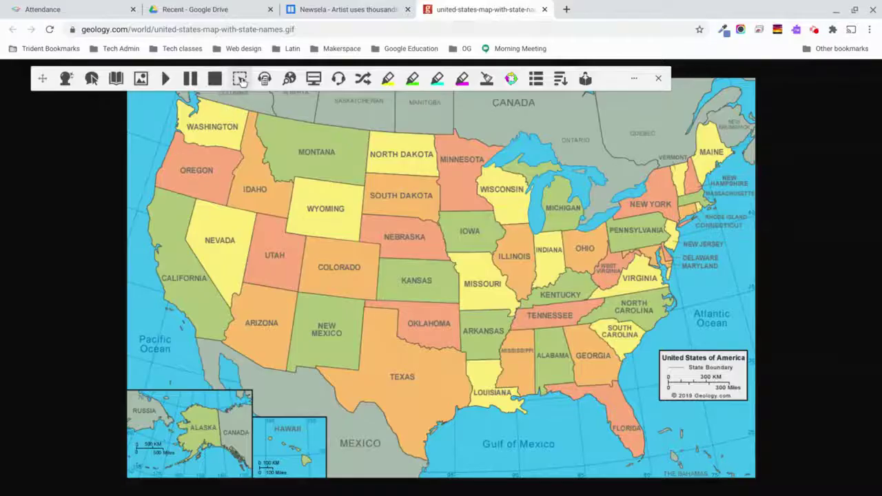
click(239, 79)
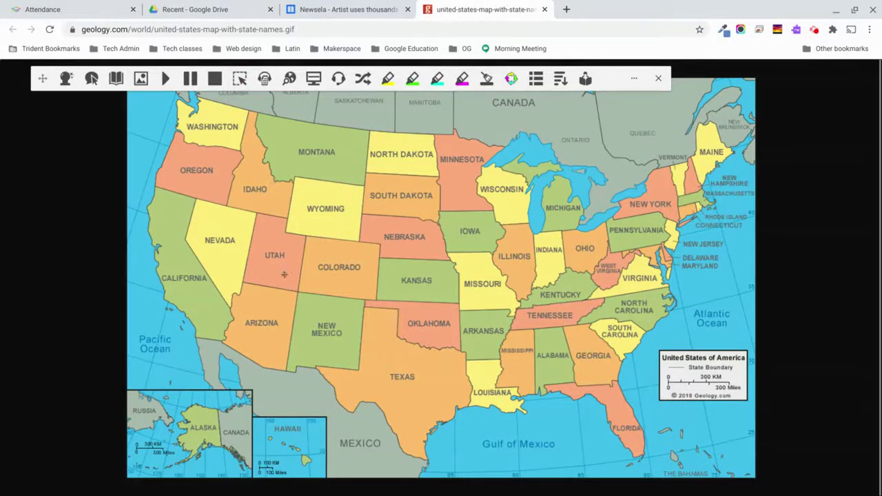
drag(301, 312, 354, 352)
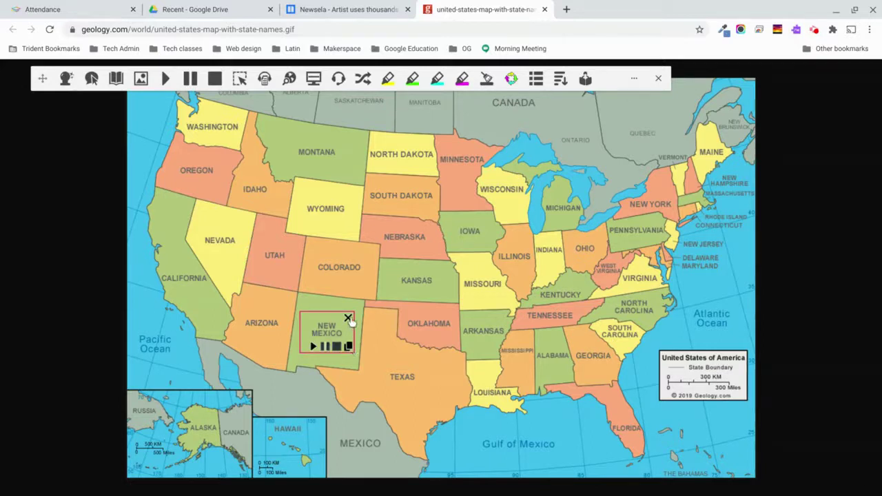
click(348, 318)
click(242, 80)
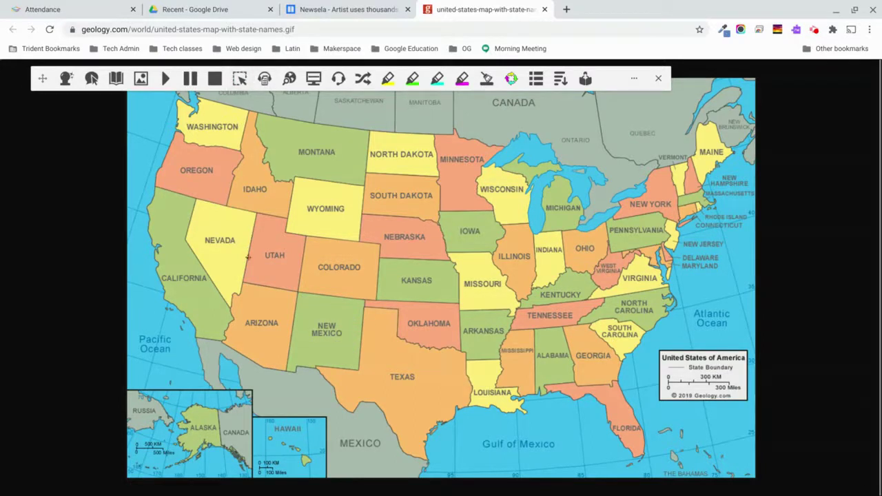
drag(233, 304, 374, 366)
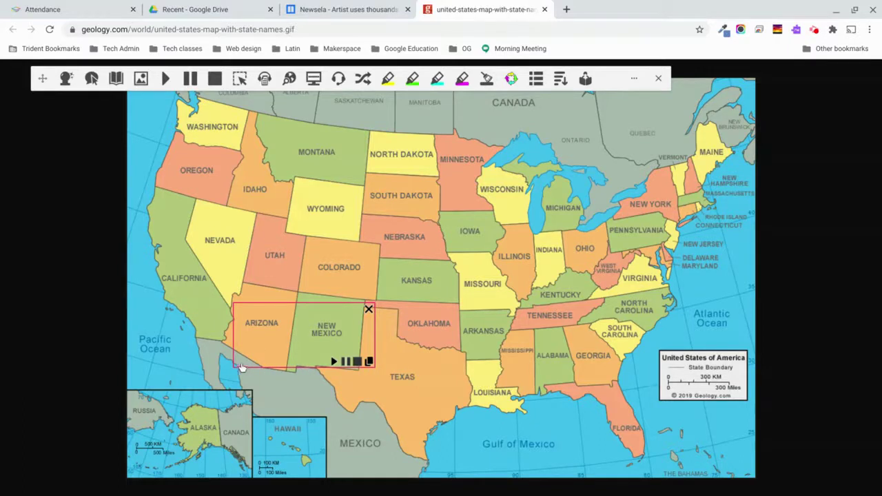
click(368, 309)
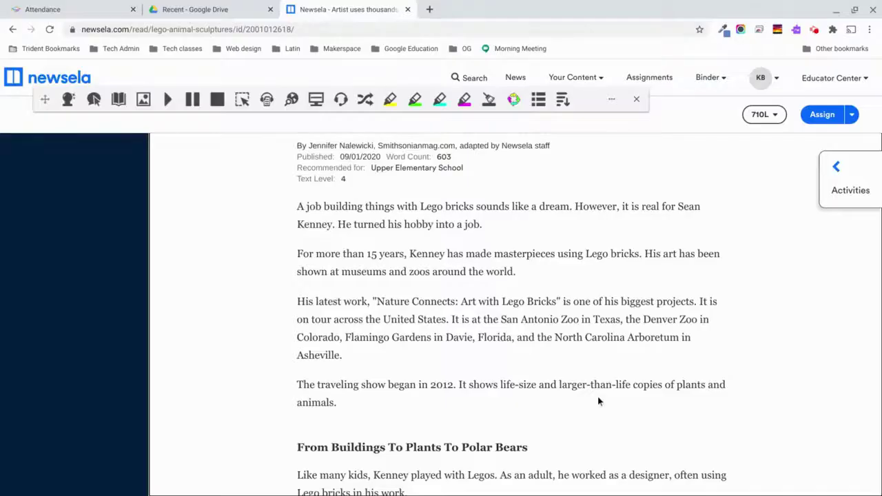
Scroll the Lego artist article back up to the photo caption.
scroll(598, 396, up, 2)
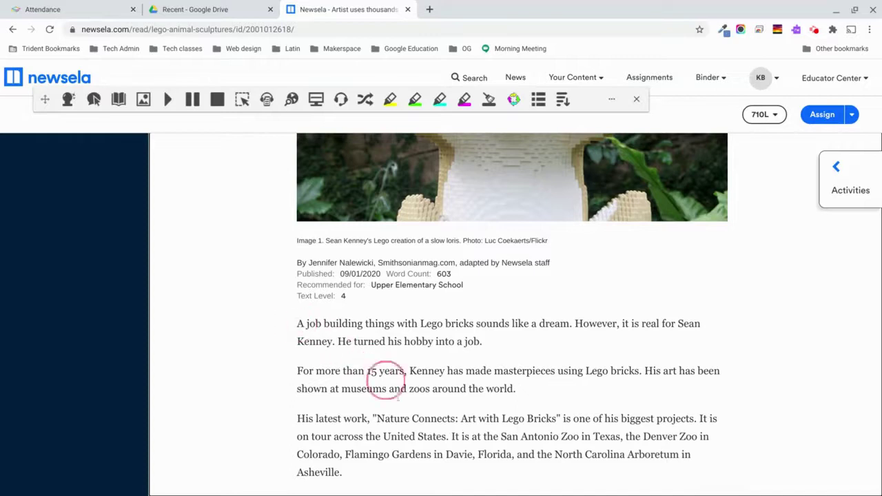
Select all the article text and save it with Audio Maker as Lego artist.mp3.
double_click(428, 436)
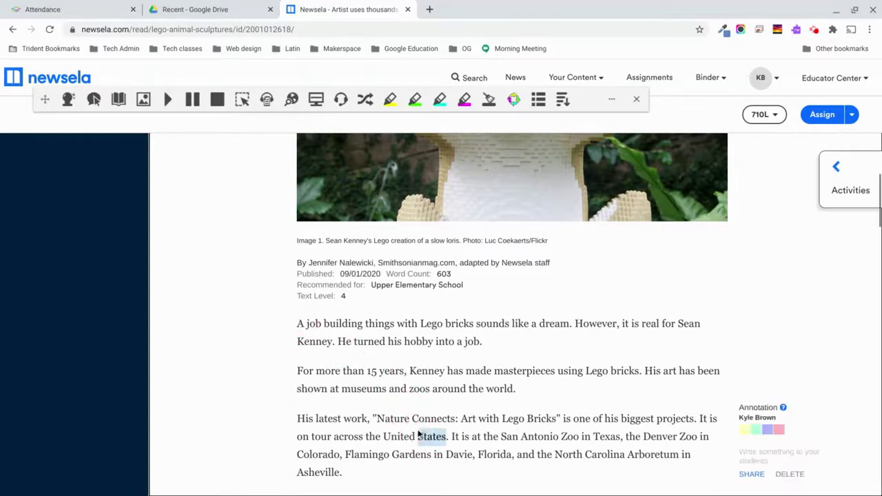
key(ctrl+a)
scroll(406, 415, up, 6)
scroll(406, 415, down, 9)
scroll(304, 238, up, 5)
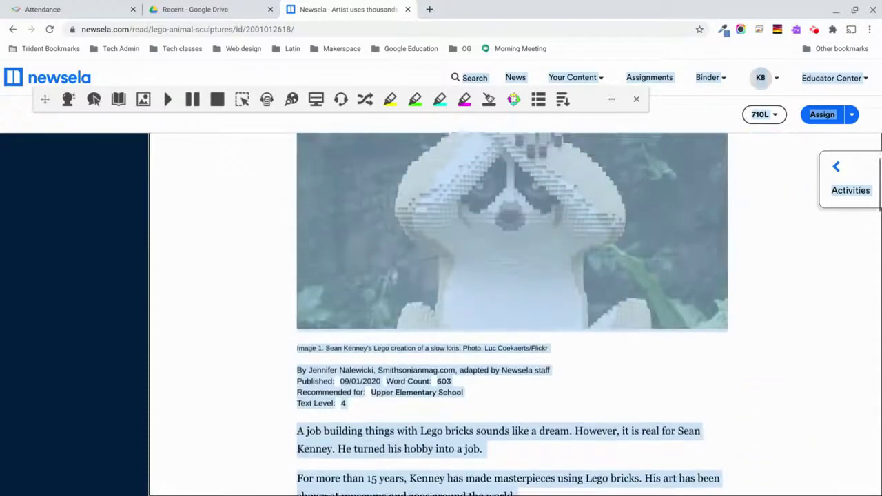
click(267, 100)
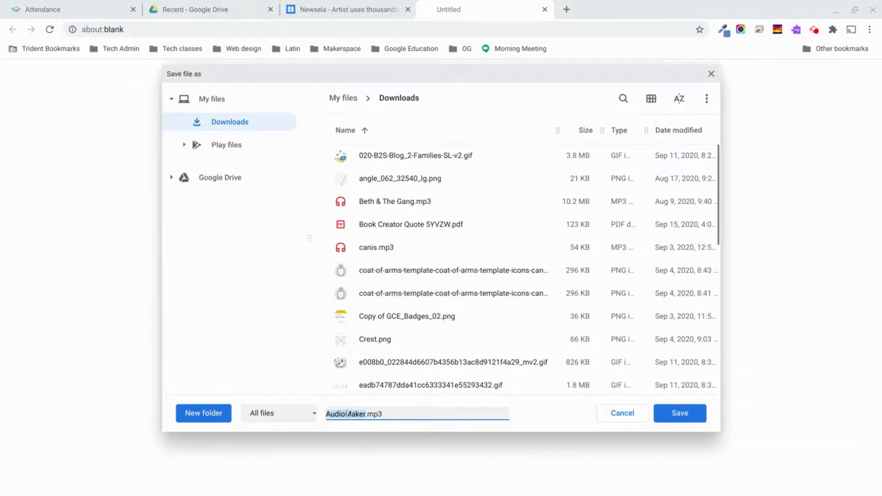
text(Lego artist)
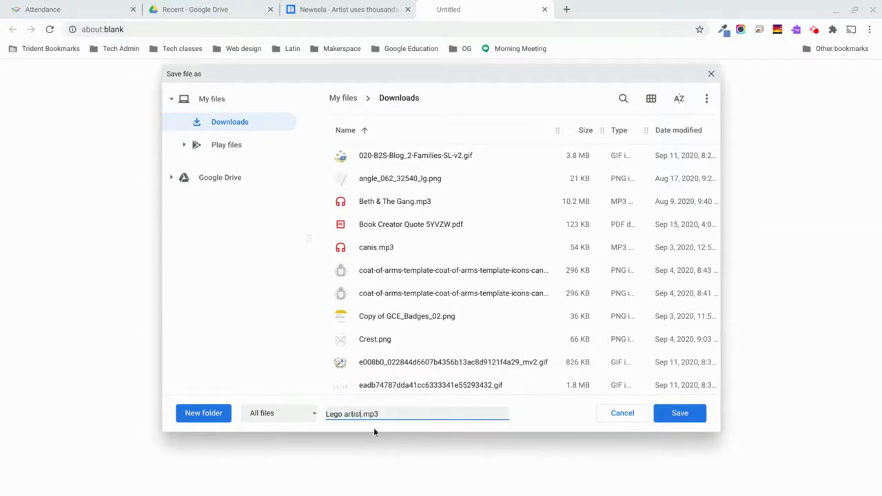
click(679, 414)
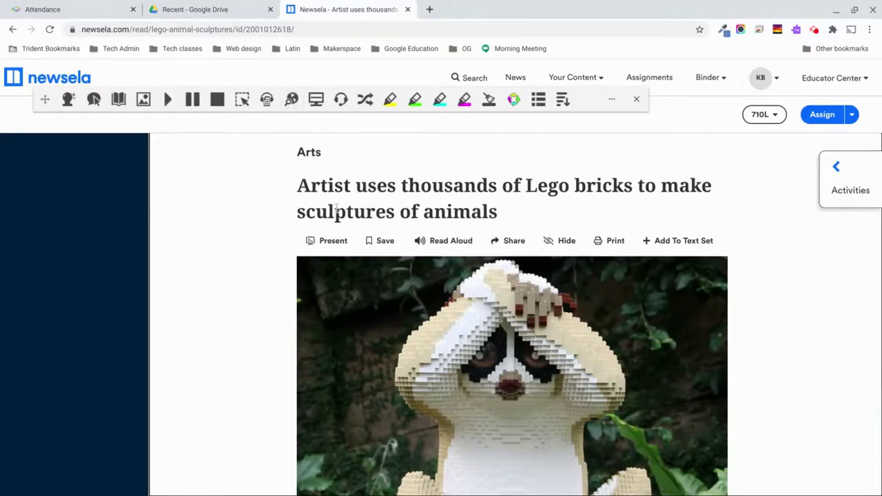
double_click(334, 213)
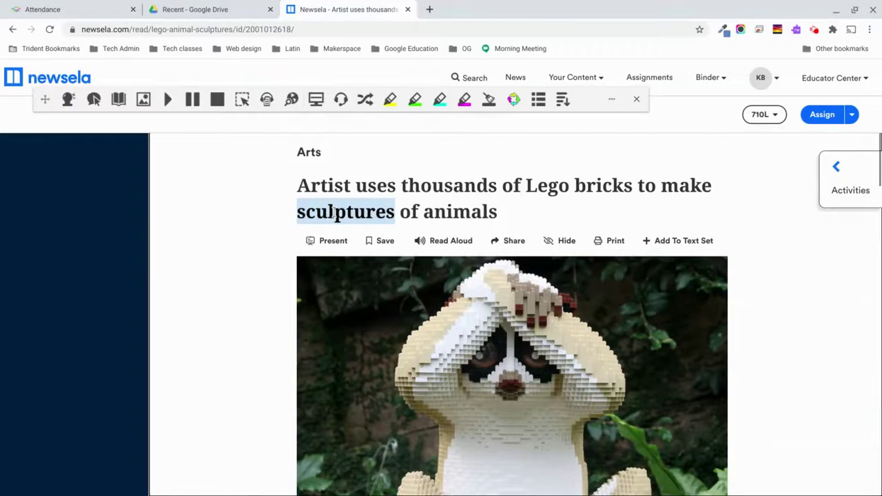
click(292, 100)
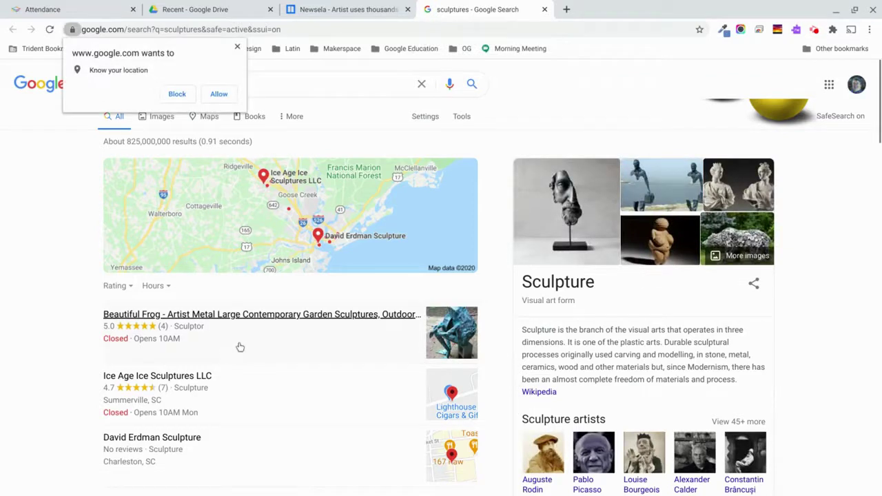
scroll(239, 347, down, 4)
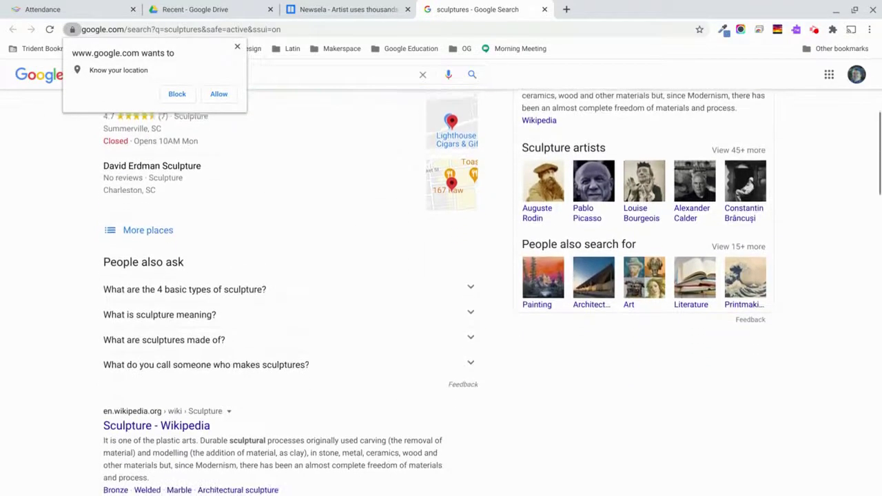
click(544, 9)
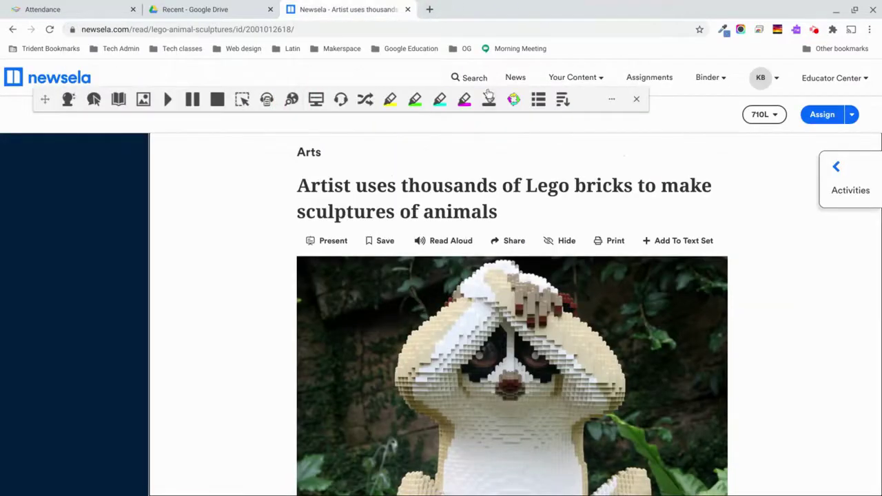
scroll(390, 176, down, 10)
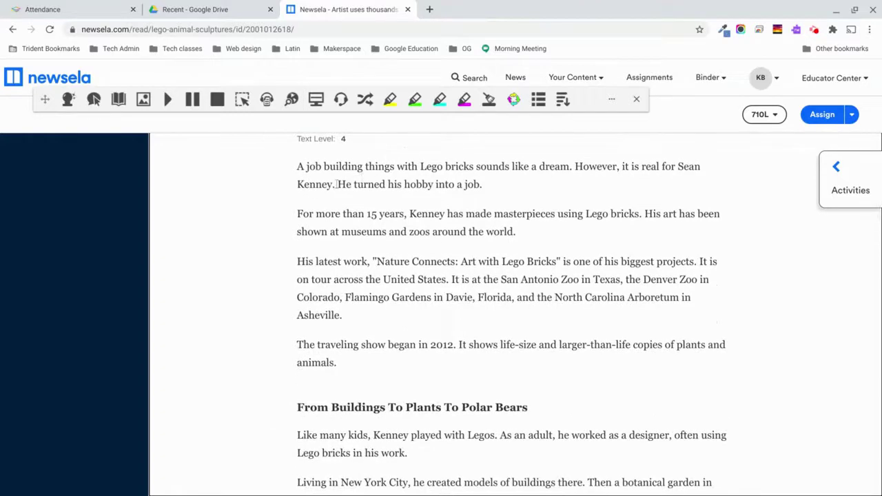
drag(339, 185, 487, 193)
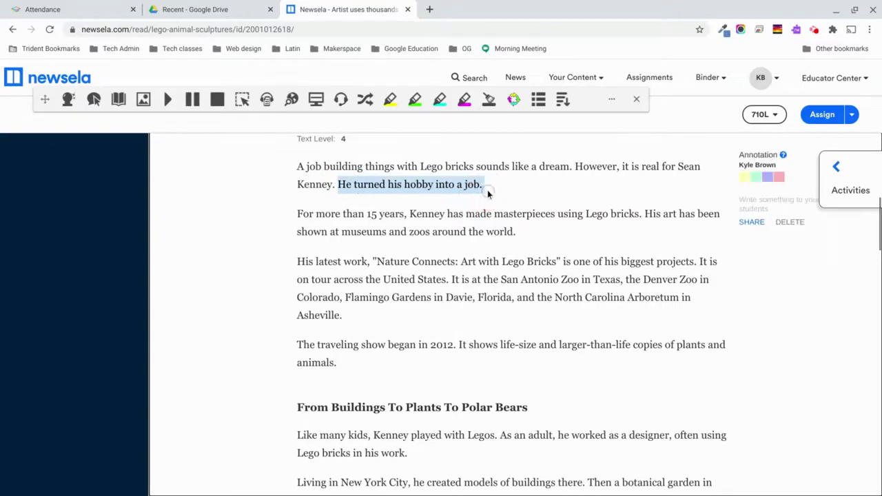
click(292, 101)
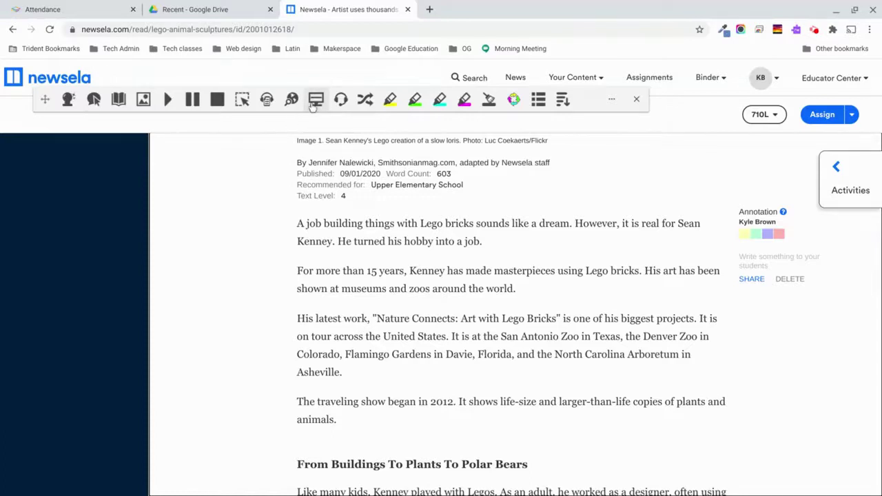
Set Screen Masking's background opacity to about 55 and reading light height to 68, then re-enable masking.
click(314, 101)
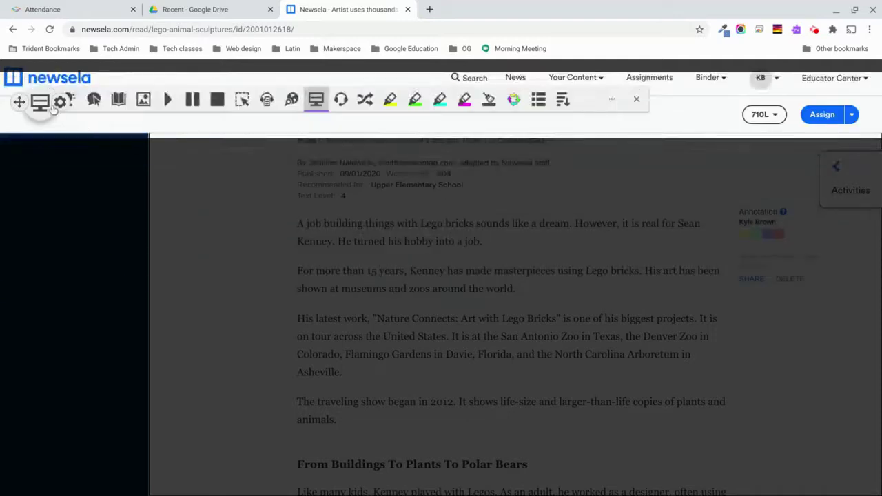
drag(35, 105, 30, 288)
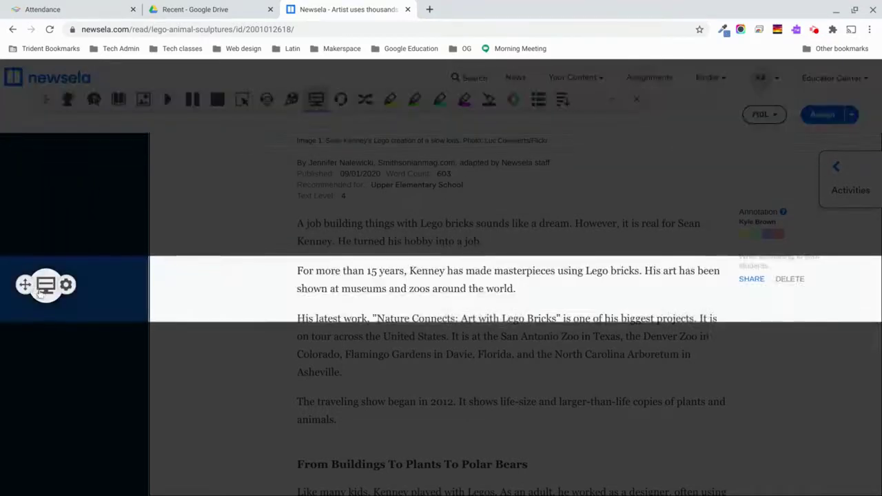
click(66, 285)
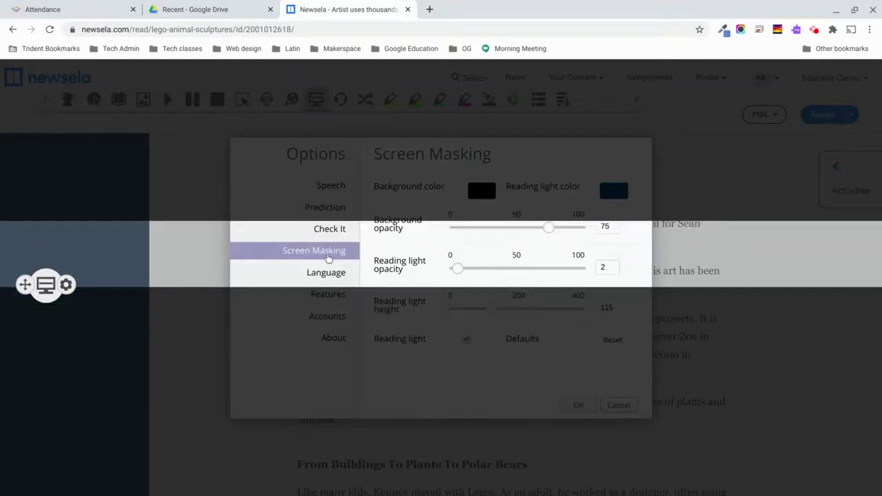
click(45, 286)
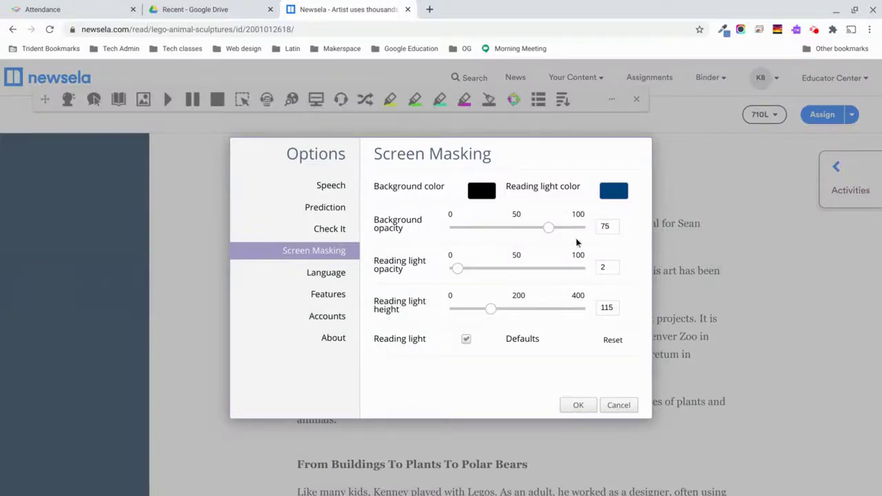
mouse_move(553, 233)
mouse_down()
mouse_move(513, 229)
mouse_move(536, 231)
mouse_up()
drag(491, 312, 477, 311)
click(578, 406)
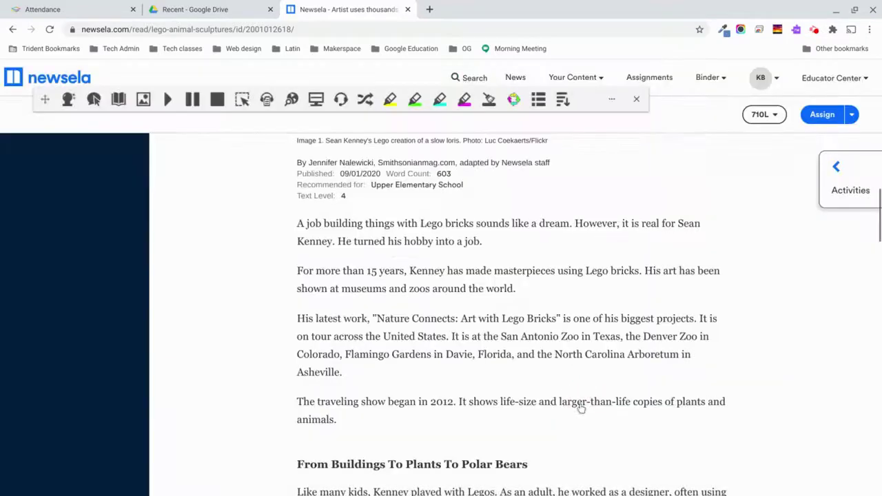
click(315, 99)
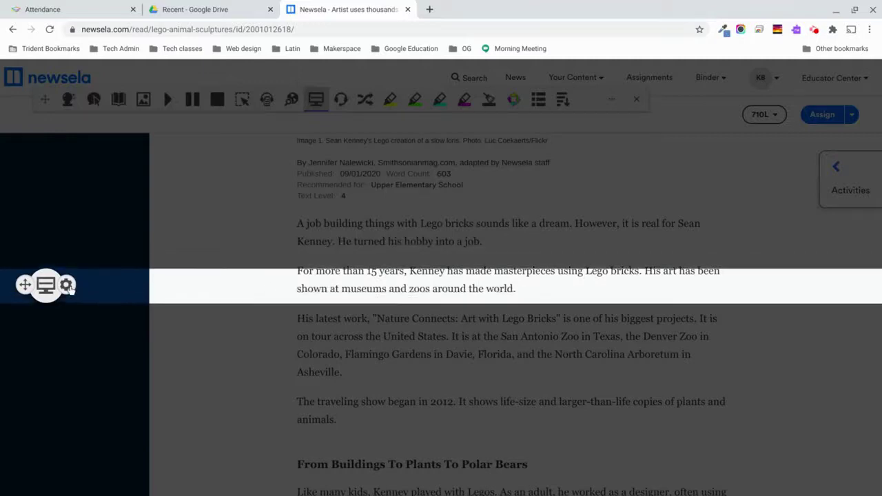
Set the screen-masking reading light height to 309, background opacity 54 and light opacity 12.
click(67, 285)
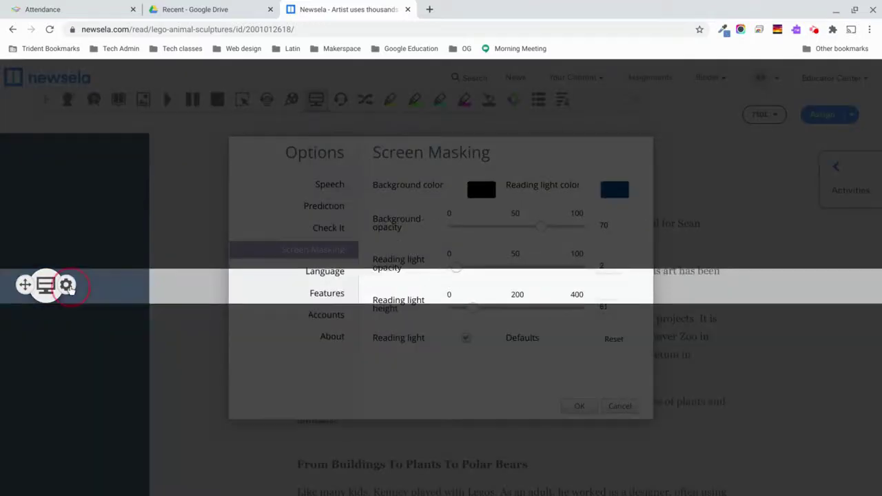
click(474, 310)
drag(474, 311, 551, 311)
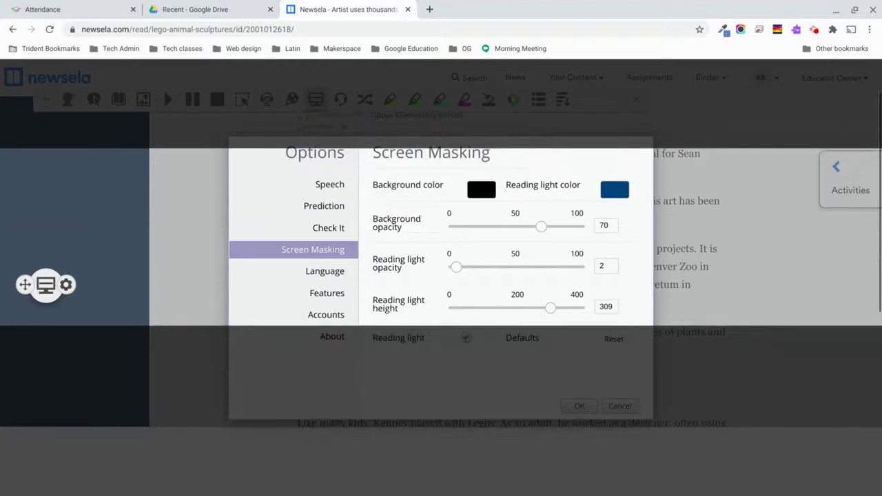
drag(543, 231, 522, 228)
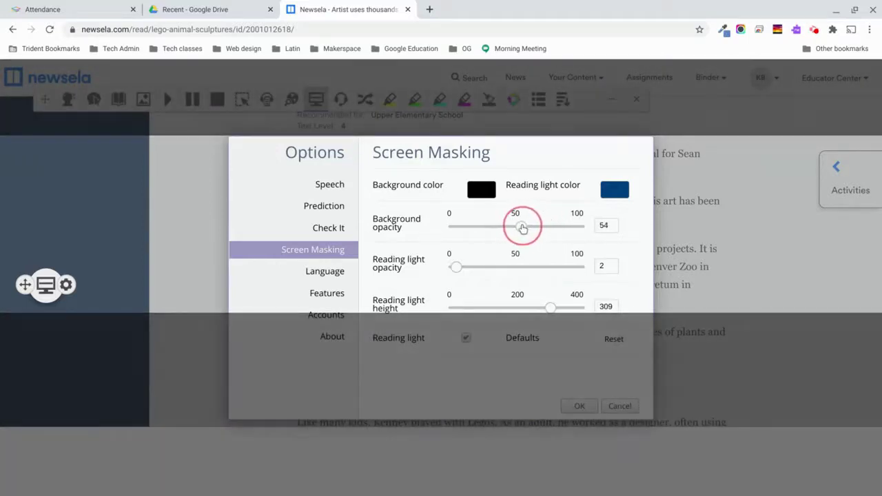
mouse_move(457, 267)
mouse_down()
mouse_move(522, 268)
mouse_move(469, 268)
mouse_up()
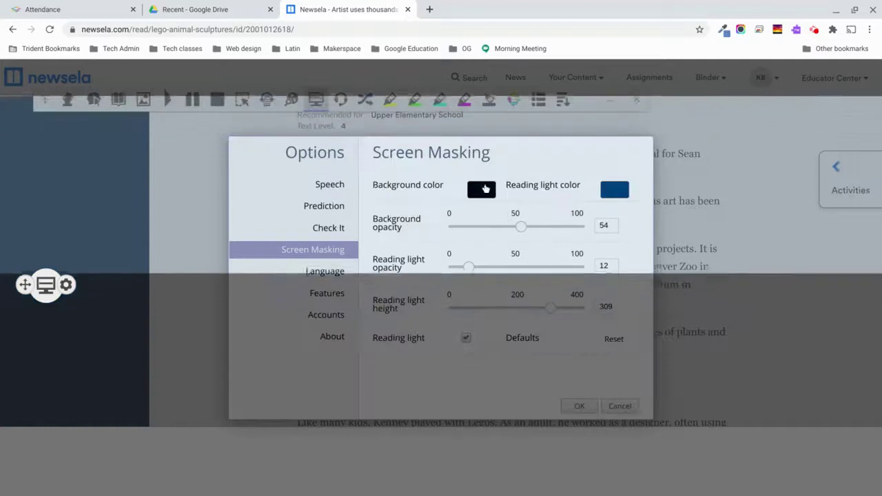
Choose a black mask with a blue reading light, save, then turn Screen Masking off.
click(482, 190)
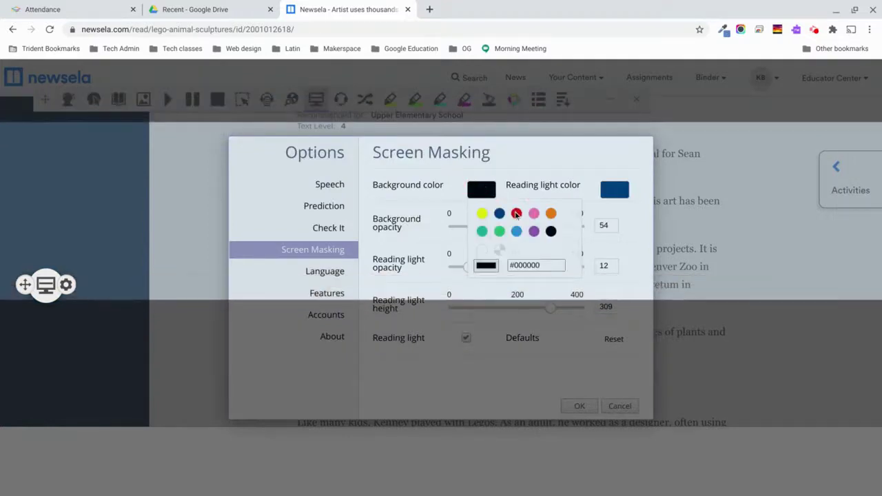
click(516, 214)
click(481, 190)
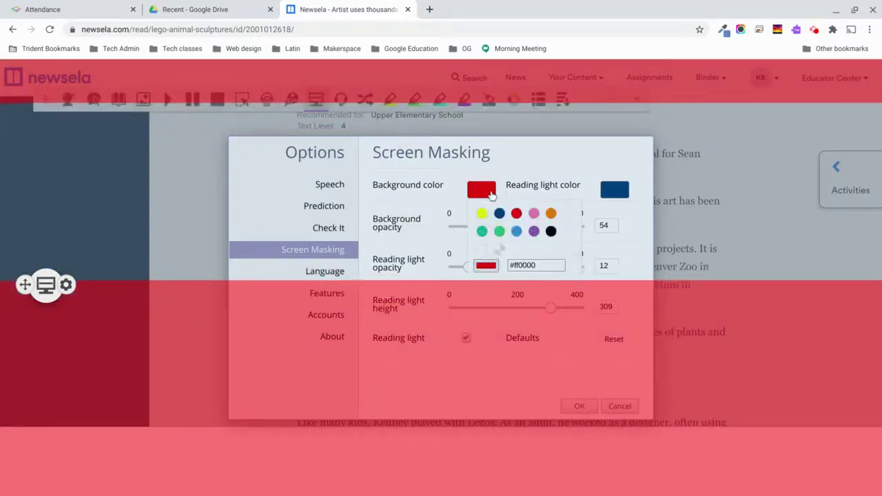
click(551, 231)
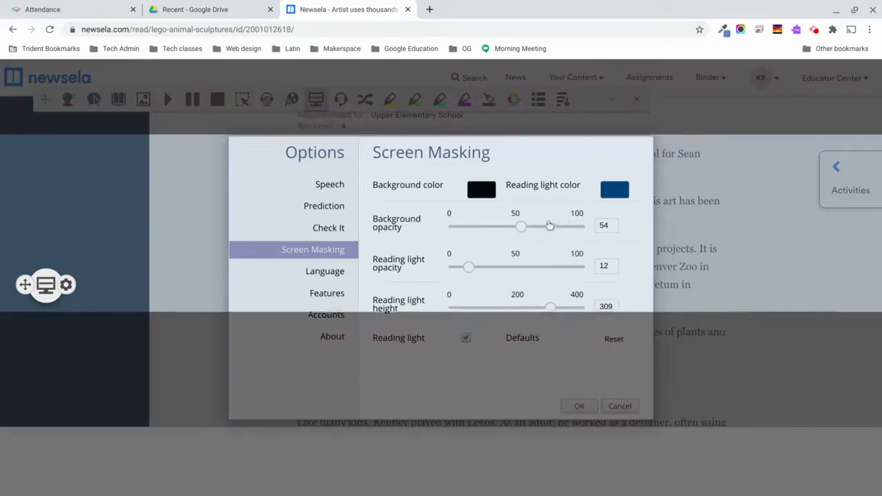
click(612, 192)
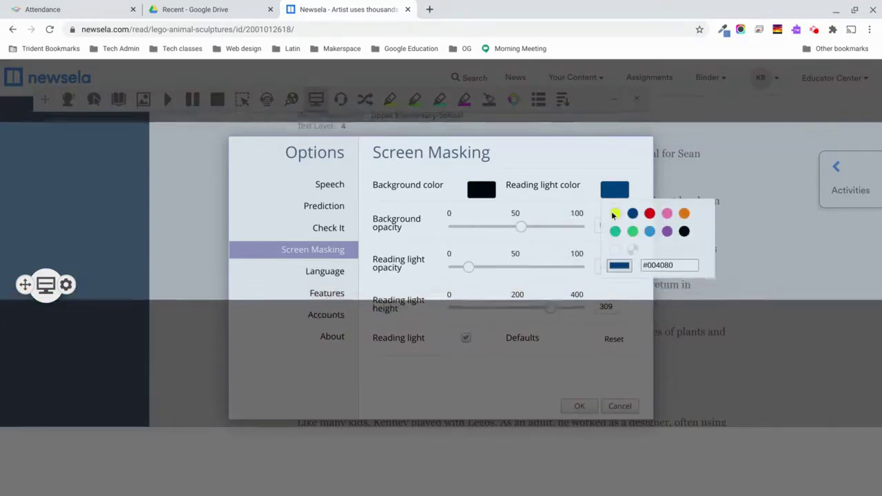
click(615, 212)
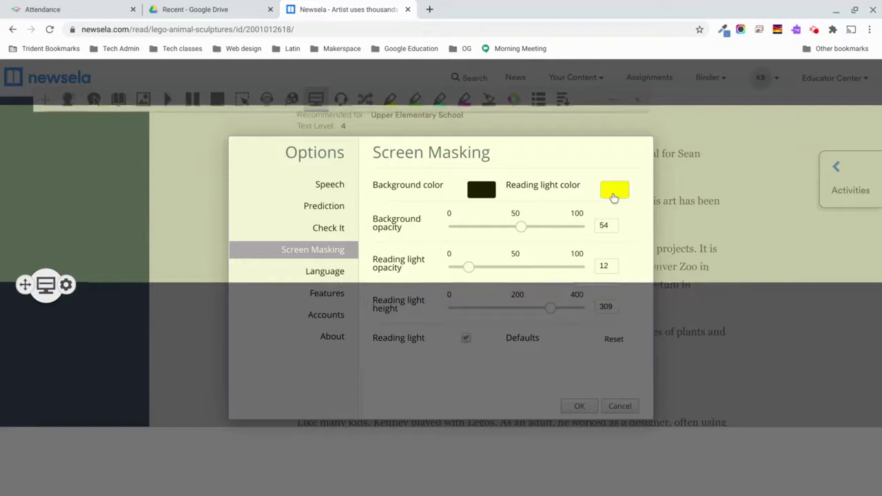
click(613, 190)
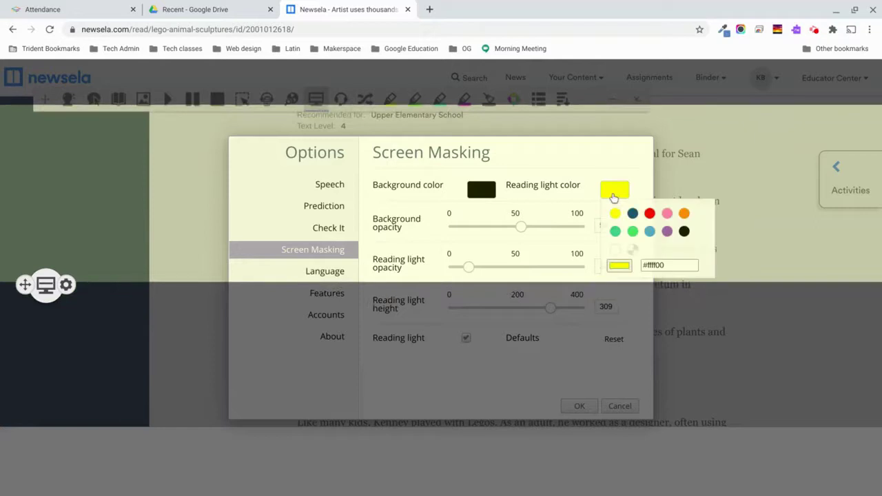
click(665, 215)
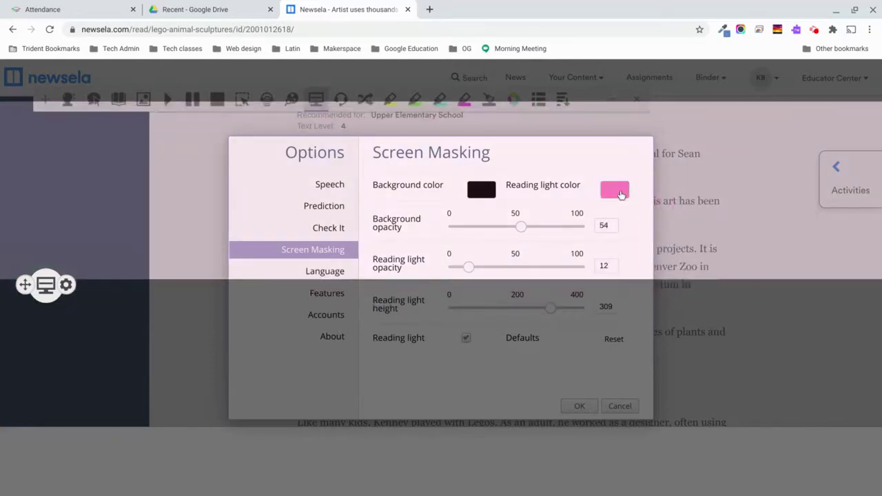
click(614, 190)
click(650, 231)
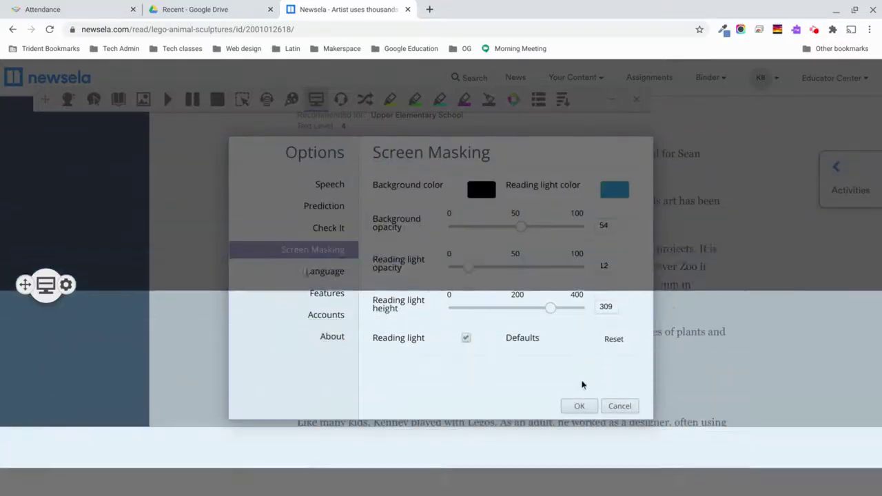
click(579, 406)
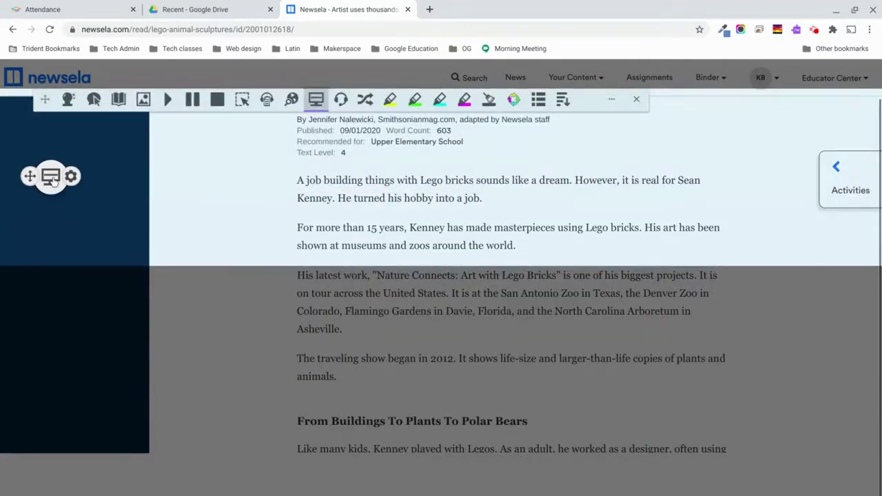
click(52, 178)
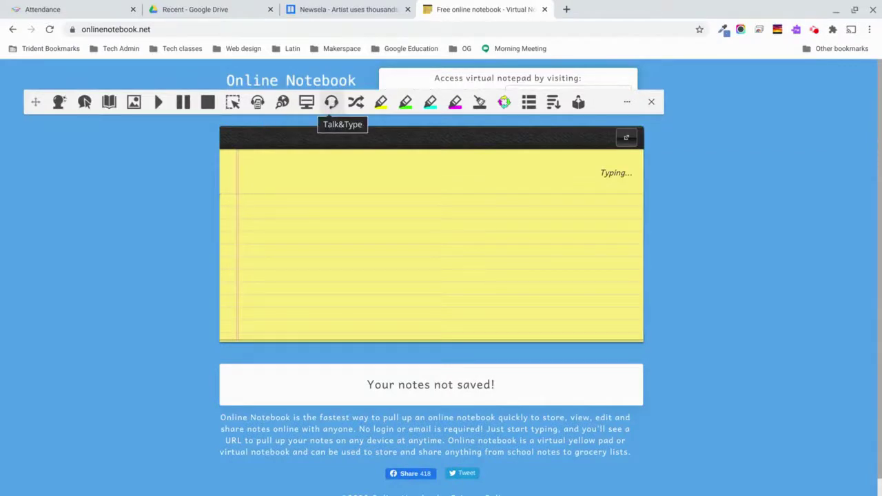
Turn on Talk & Type for the online notebook and allow microphone access.
click(332, 103)
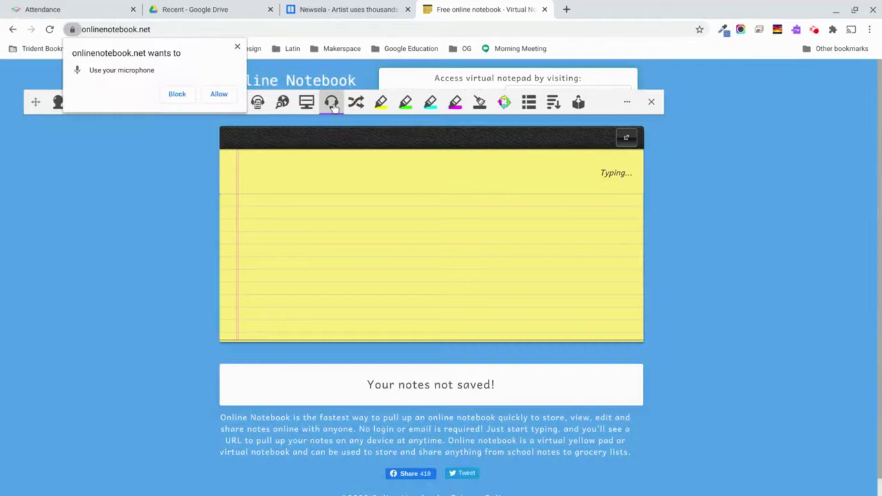
click(223, 96)
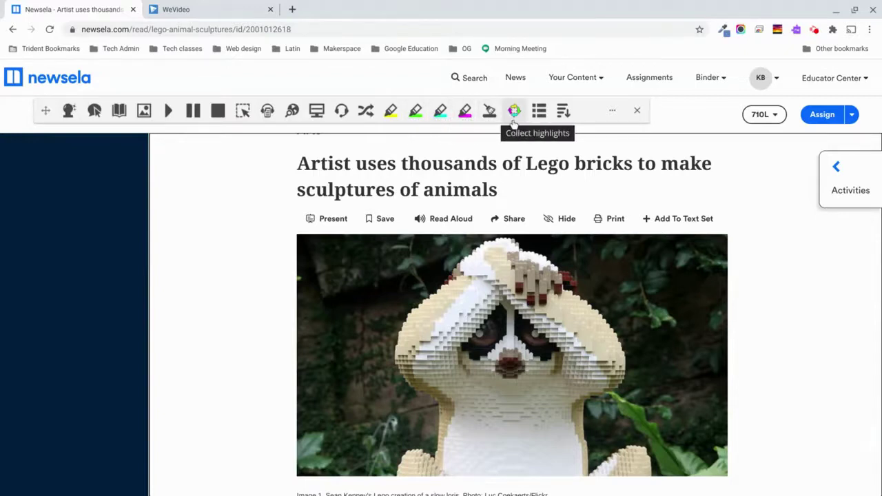
Highlight the article title and opening paragraphs in yellow, erasing part of the second paragraph.
mouse_move(299, 165)
mouse_down()
mouse_move(466, 188)
mouse_move(509, 181)
mouse_up()
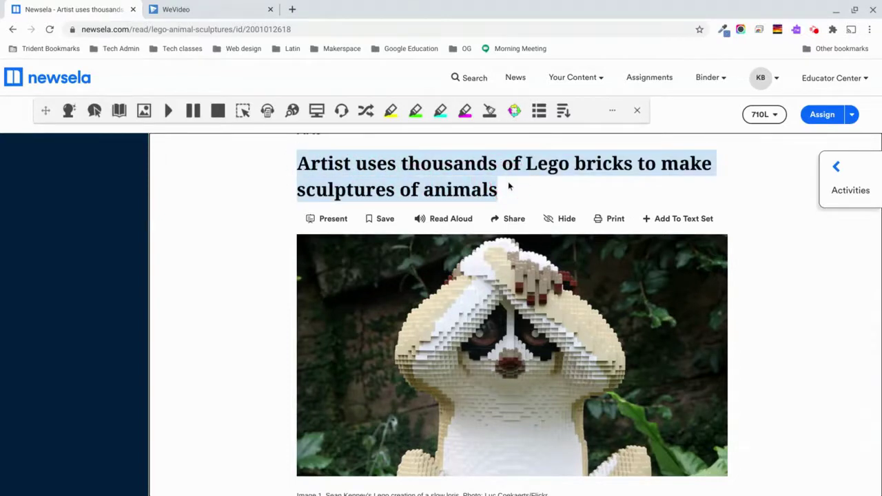
click(390, 109)
scroll(278, 228, down, 4)
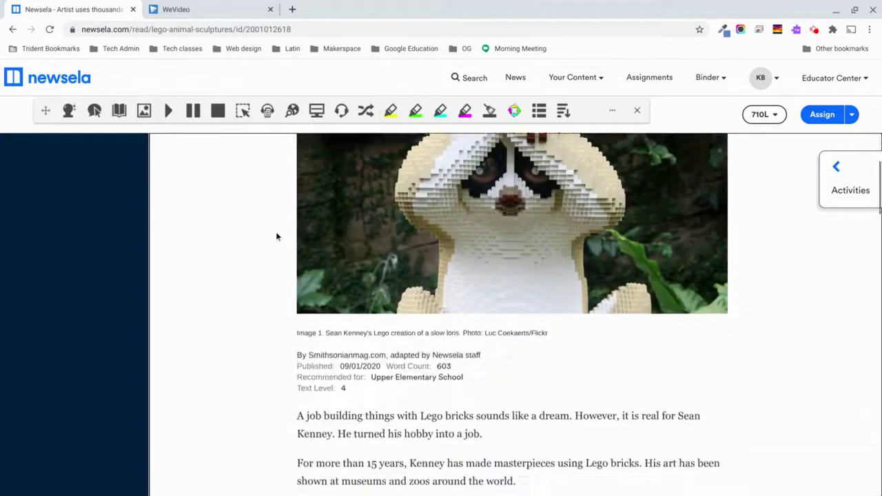
scroll(276, 236, down, 2)
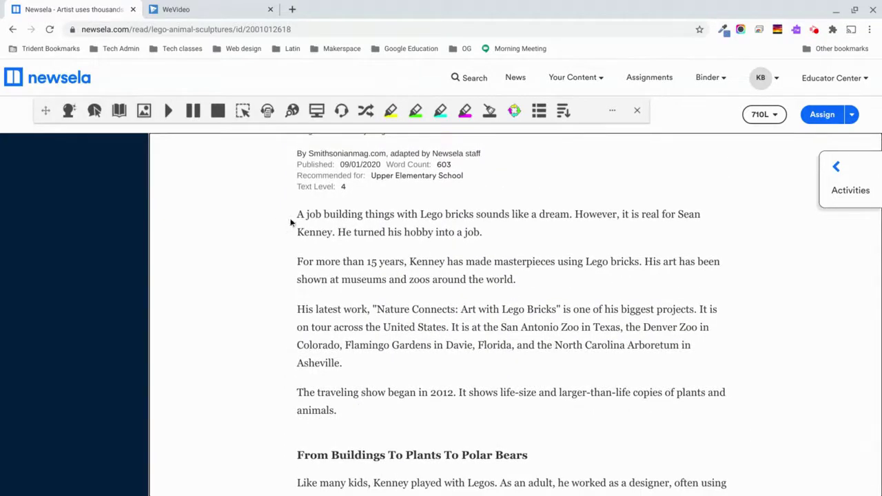
drag(297, 215, 497, 237)
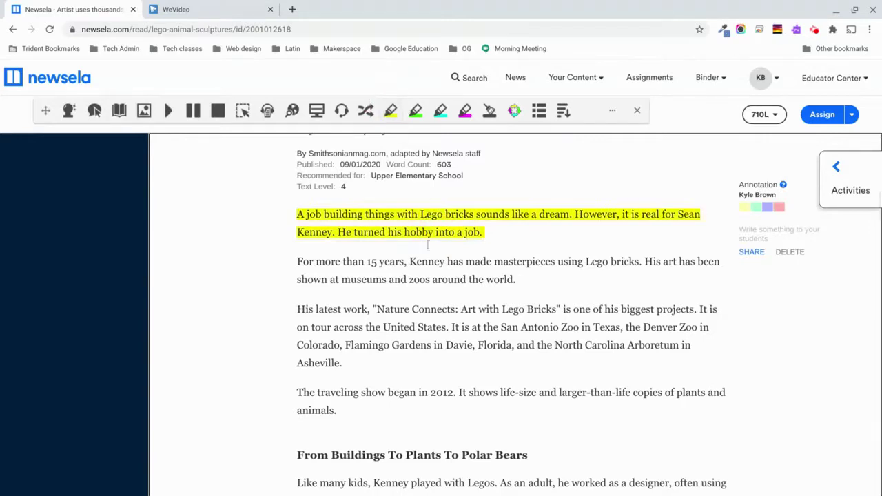
mouse_move(298, 261)
mouse_down()
mouse_move(419, 280)
mouse_move(520, 282)
mouse_up()
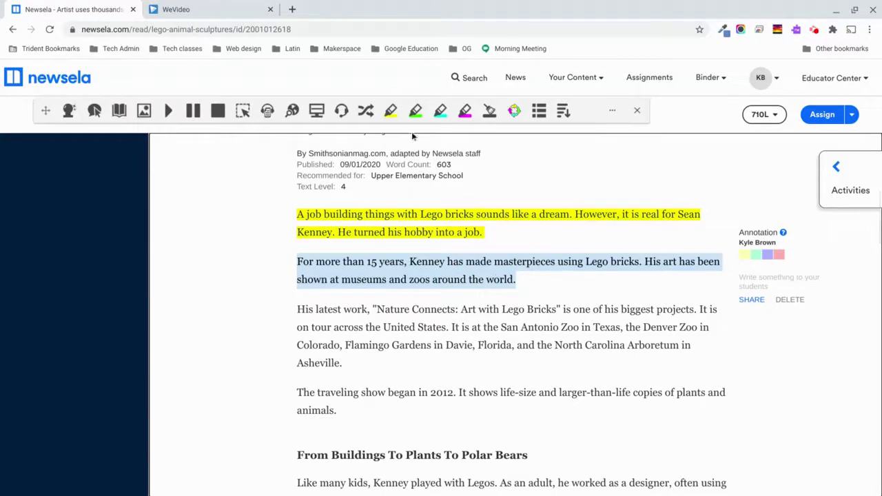
click(390, 110)
click(459, 290)
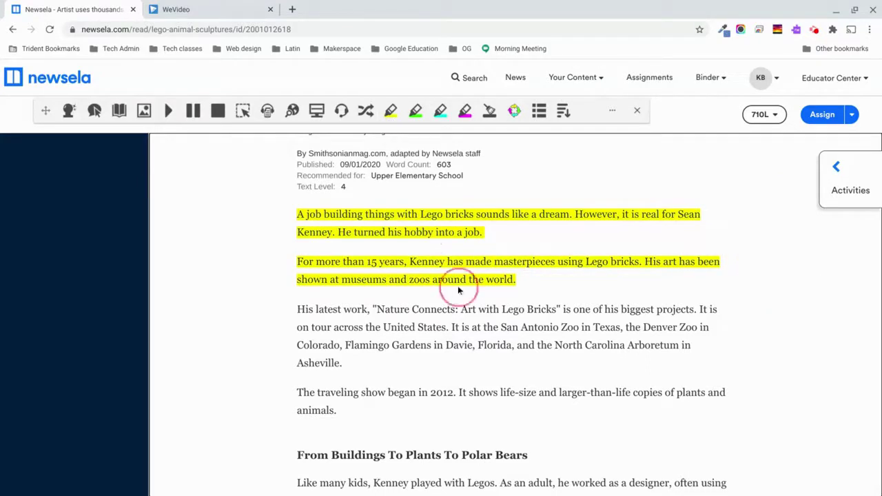
mouse_move(517, 281)
mouse_down()
mouse_move(390, 283)
mouse_move(298, 262)
mouse_up()
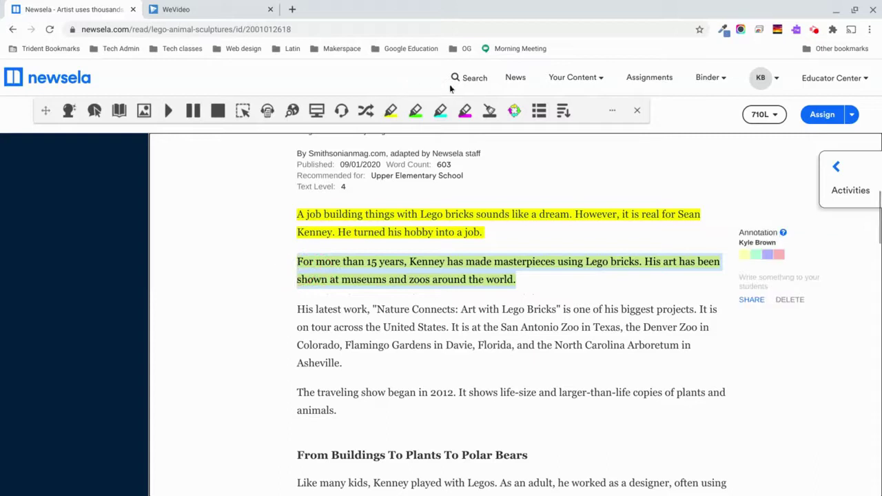
click(489, 111)
Highlight the "Like many kids" and New York City paragraphs green, erasing their last three sentences.
scroll(414, 324, down, 1)
scroll(415, 324, down, 2)
drag(298, 281, 420, 299)
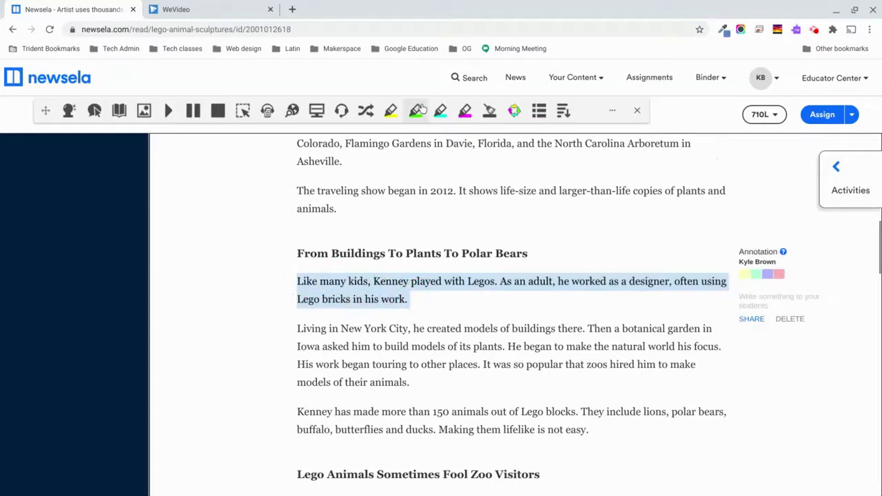
click(420, 110)
scroll(413, 274, down, 2)
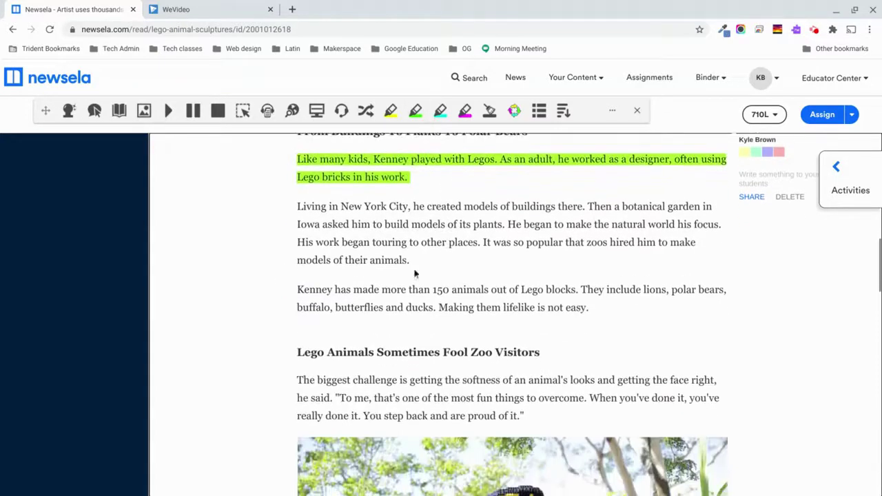
mouse_move(298, 206)
mouse_down()
mouse_move(366, 223)
mouse_move(554, 225)
mouse_move(564, 256)
mouse_move(561, 241)
mouse_up()
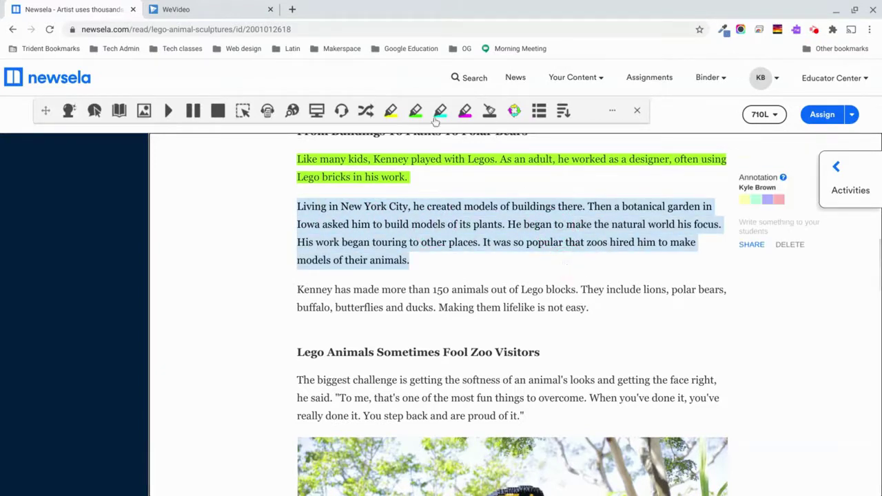
click(416, 110)
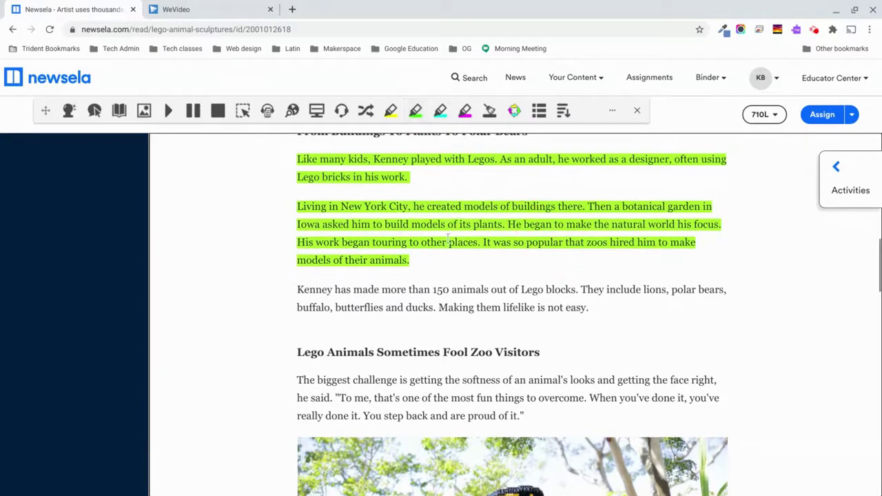
mouse_move(428, 260)
mouse_down()
mouse_move(521, 240)
mouse_move(511, 235)
mouse_move(591, 205)
mouse_up()
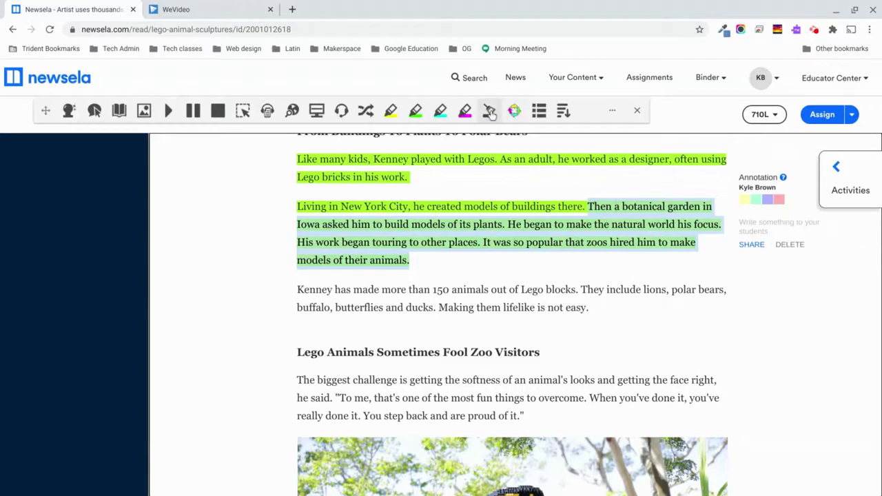
click(490, 113)
Highlight "The biggest challenge" paragraph in teal and the "Kenney works with a group" paragraph in magenta.
scroll(422, 286, down, 2)
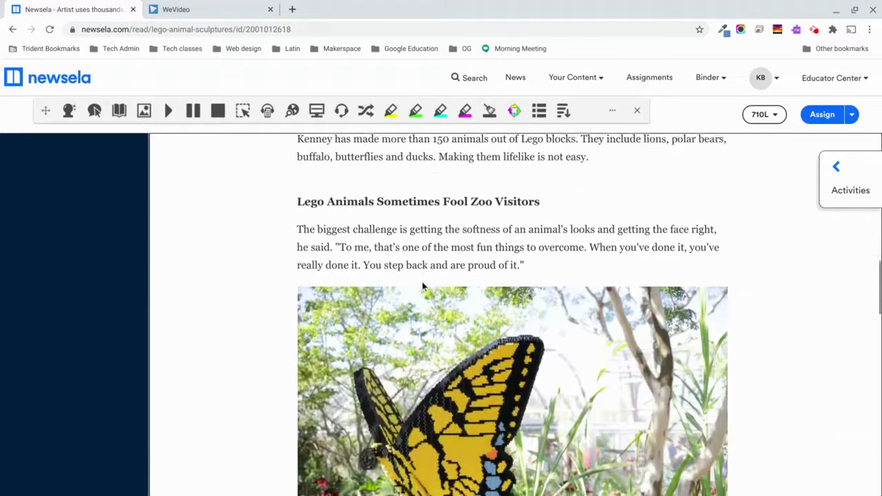
mouse_move(297, 203)
mouse_down()
mouse_move(330, 223)
mouse_move(522, 230)
mouse_move(531, 242)
mouse_up()
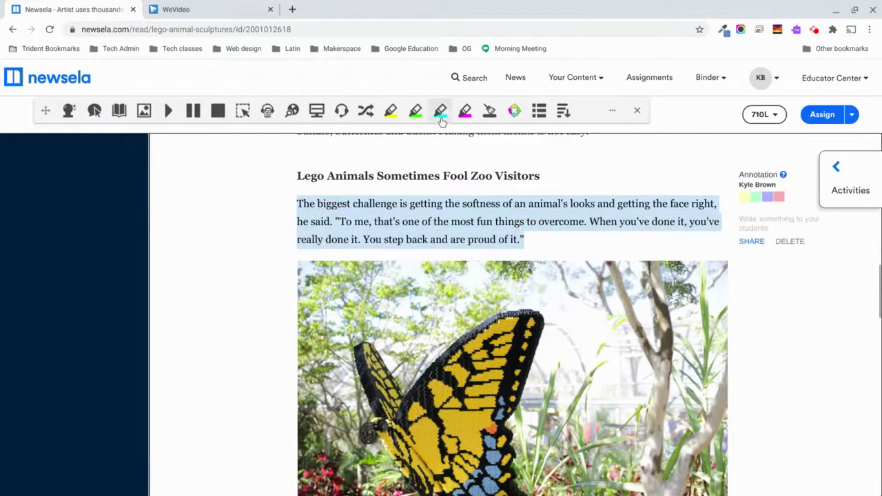
click(440, 111)
scroll(480, 190, down, 3)
scroll(481, 190, down, 5)
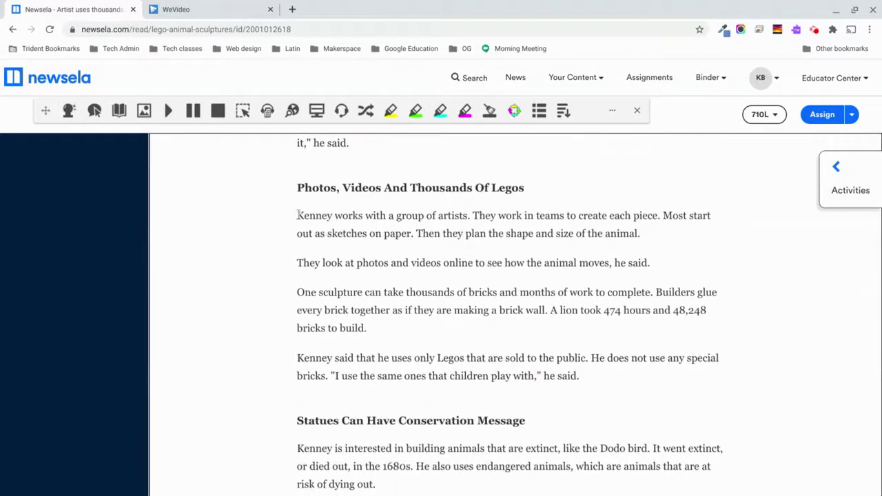
drag(297, 216, 677, 236)
click(465, 111)
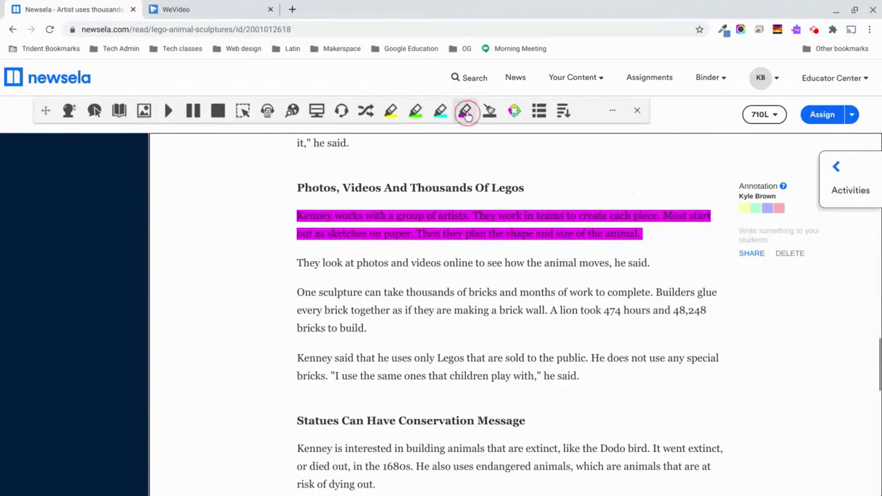
scroll(257, 336, up, 3)
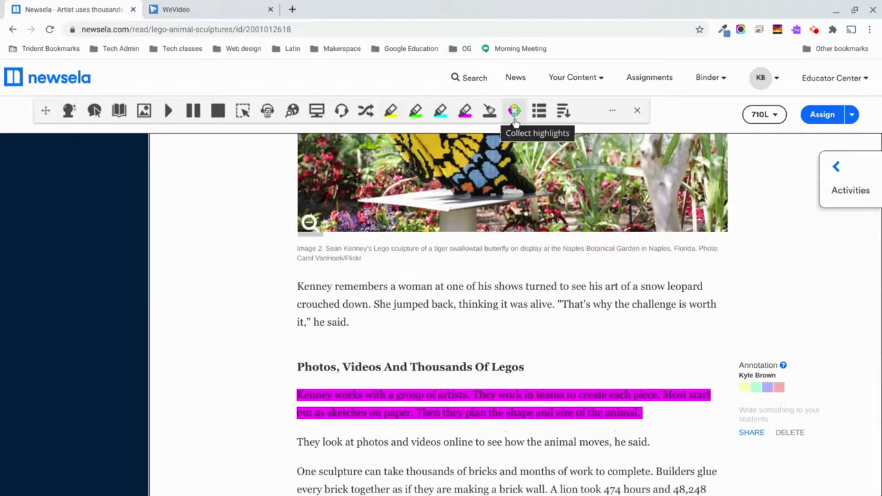
Collect all highlight colours, sorted by position, into a new Highlights Untitled document.
click(514, 113)
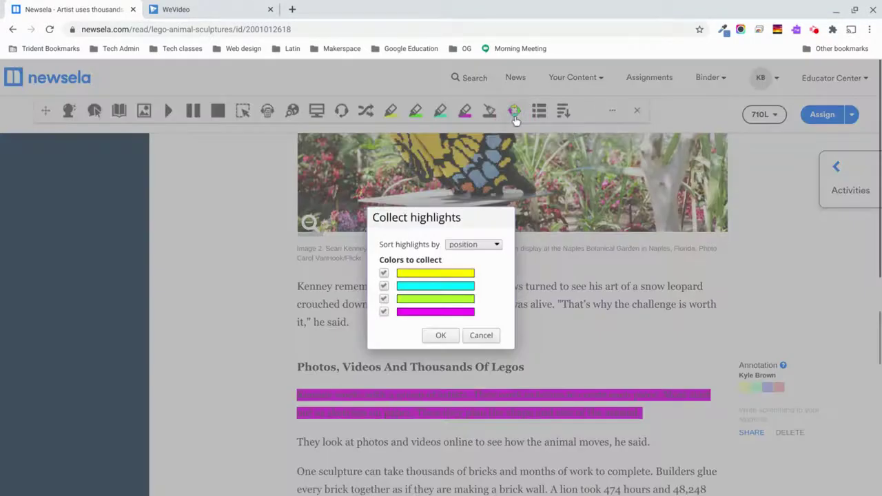
click(497, 246)
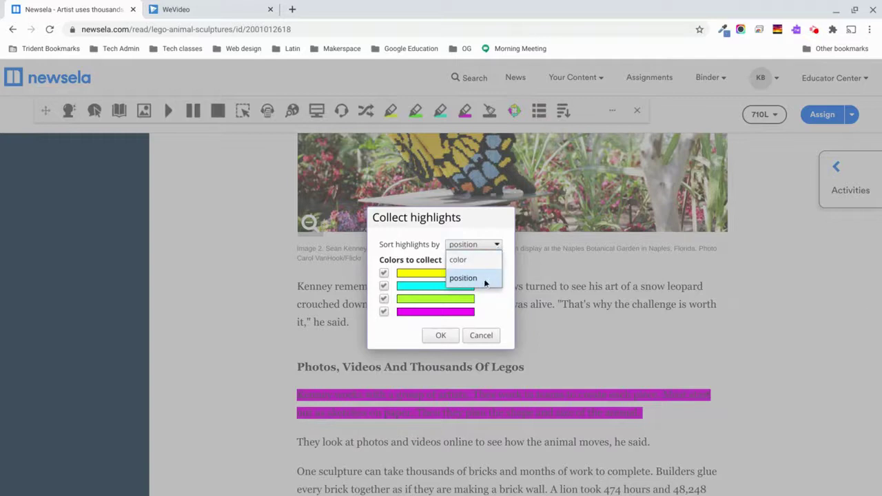
click(497, 246)
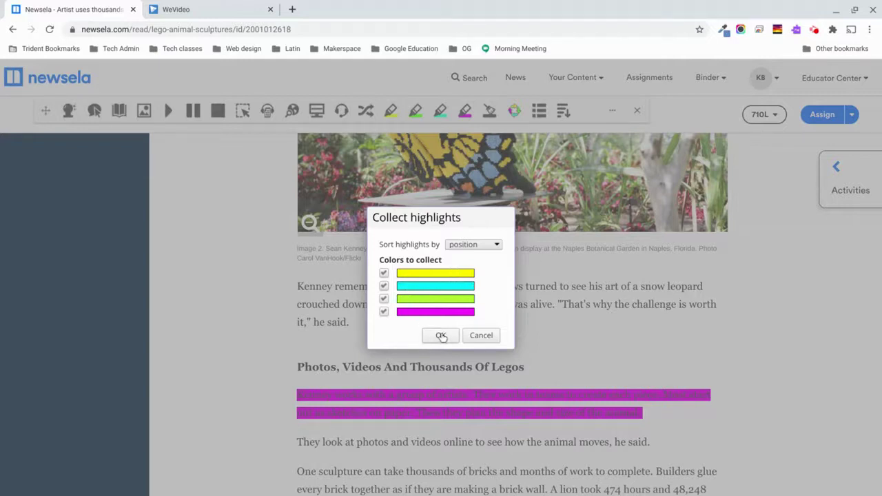
click(441, 336)
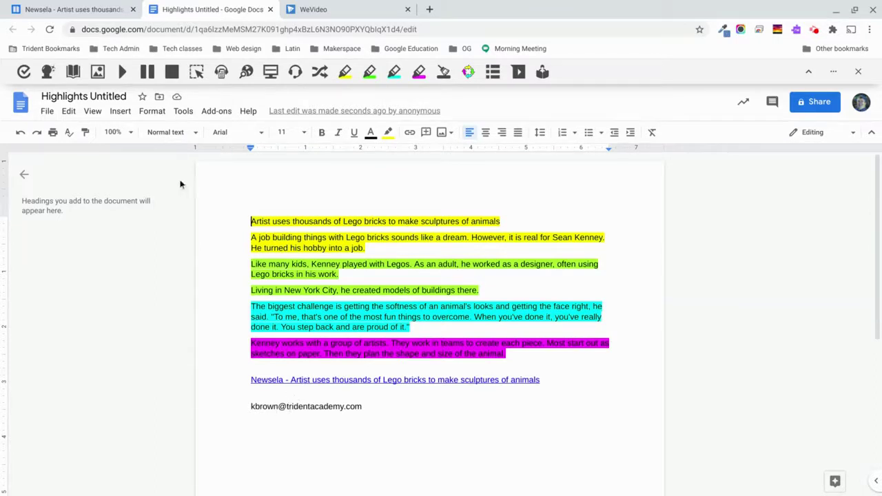
Rename the collected-highlights document to 'Lego sculpture'.
click(98, 98)
click(98, 97)
text(Le)
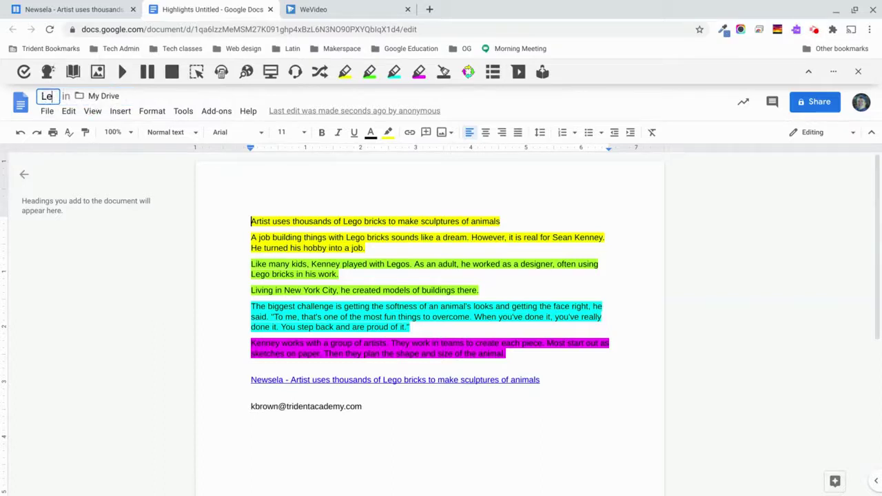
text(go sculpture)
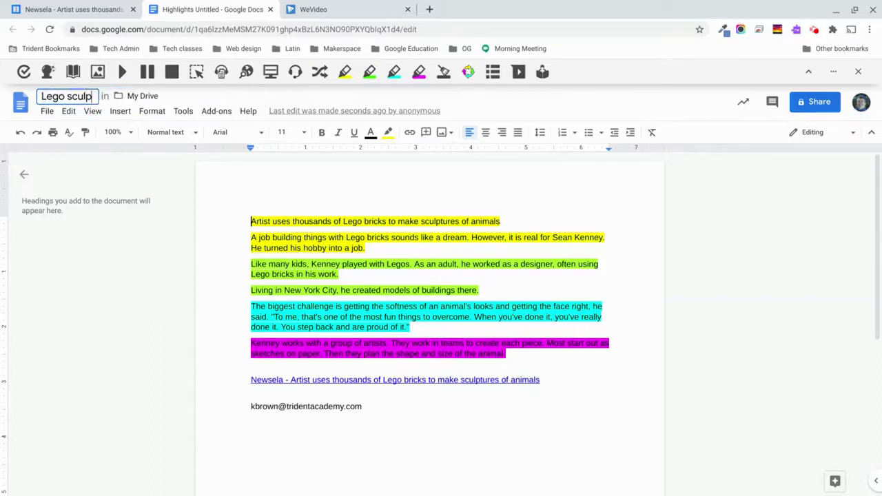
click(175, 289)
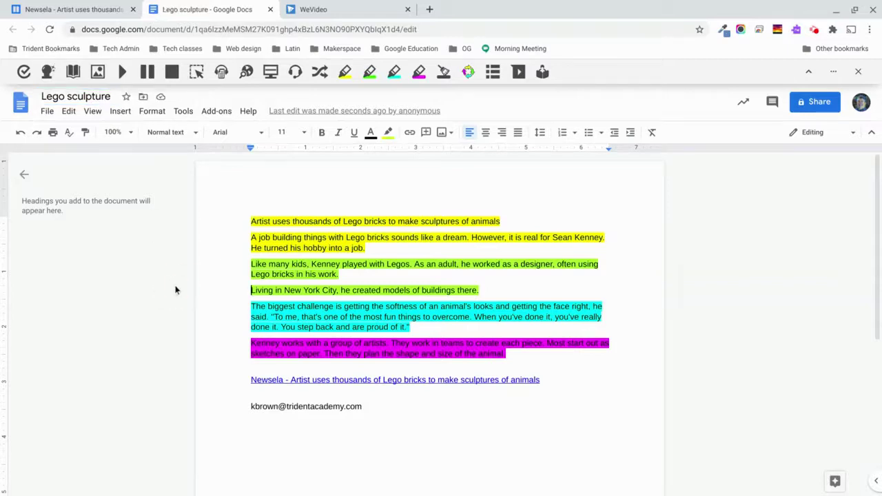
Set the collected paragraphs' highlight colour to None, then return to the History.com Constitution article.
drag(250, 221, 536, 358)
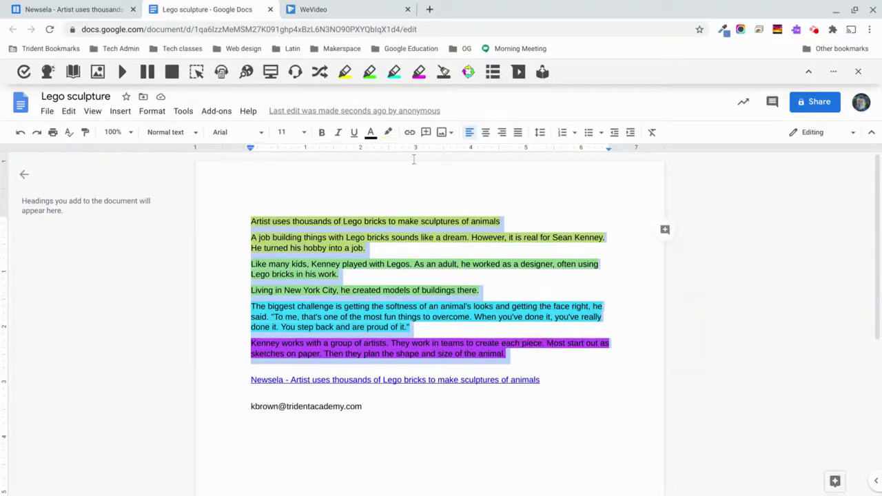
click(388, 134)
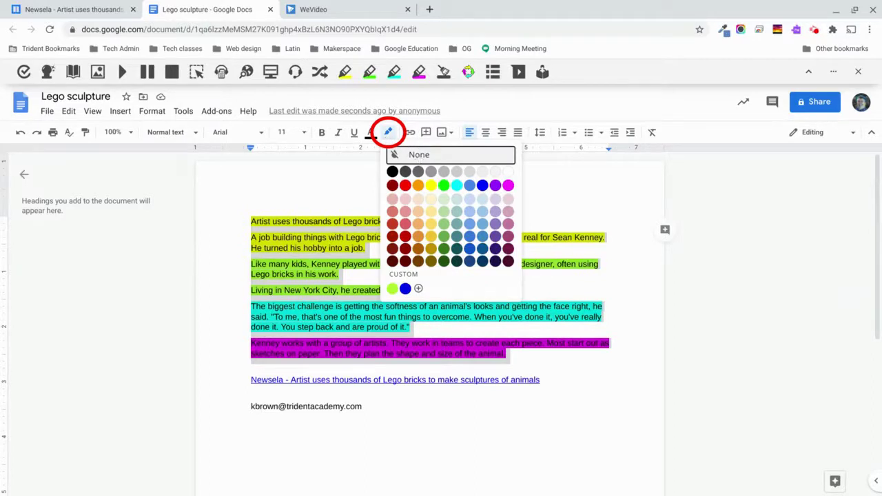
click(414, 155)
click(364, 219)
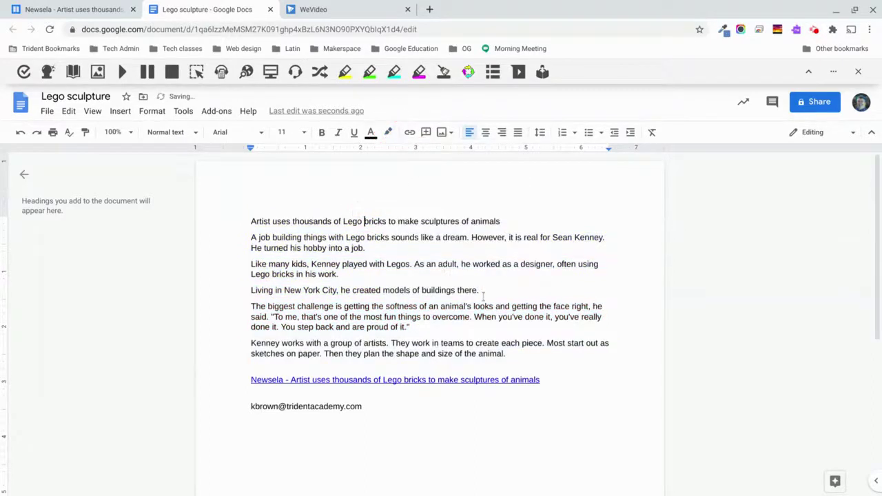
click(428, 379)
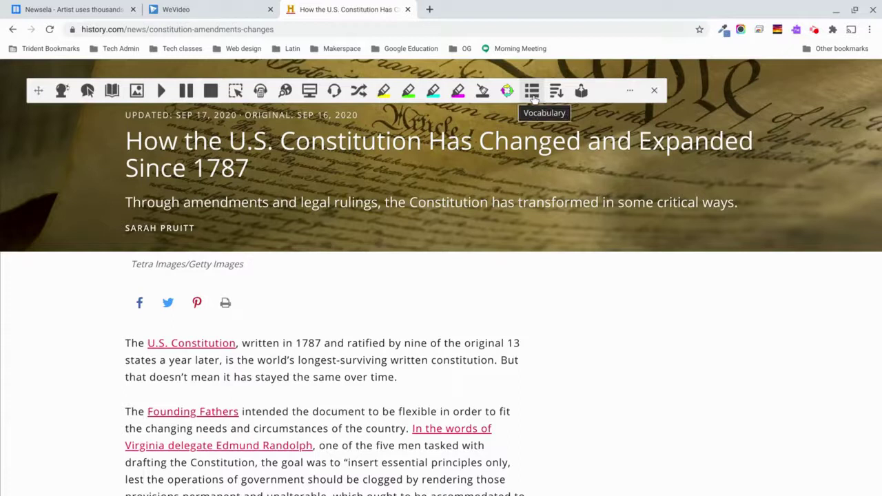
Highlight constitution, flexible, drafting, clogged and amendments in yellow, then build a vocabulary list.
scroll(549, 293, down, 1)
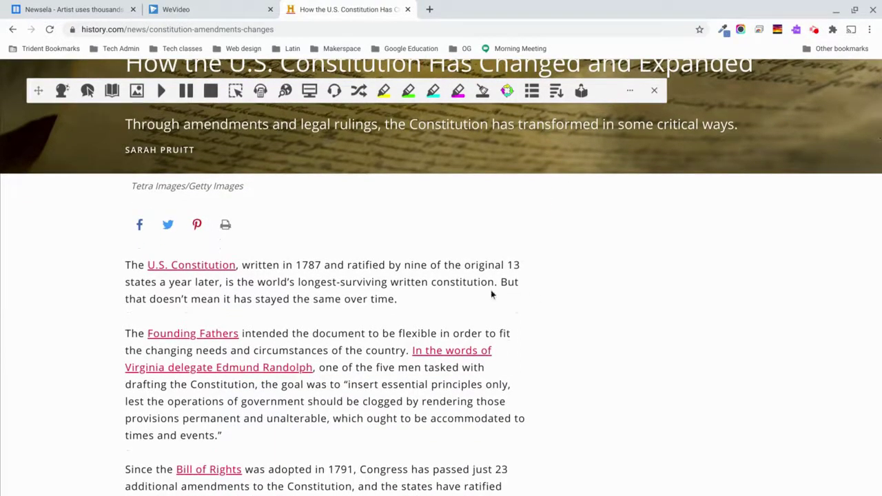
double_click(464, 282)
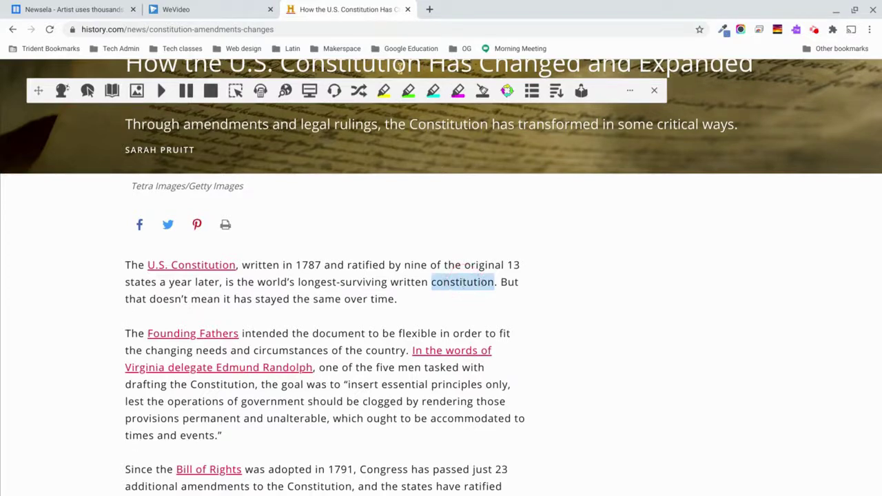
click(386, 98)
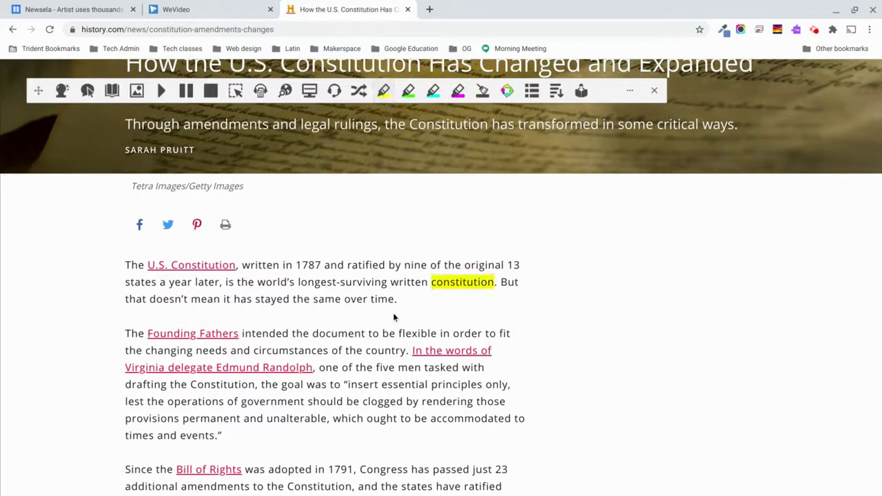
scroll(395, 317, down, 1)
double_click(411, 309)
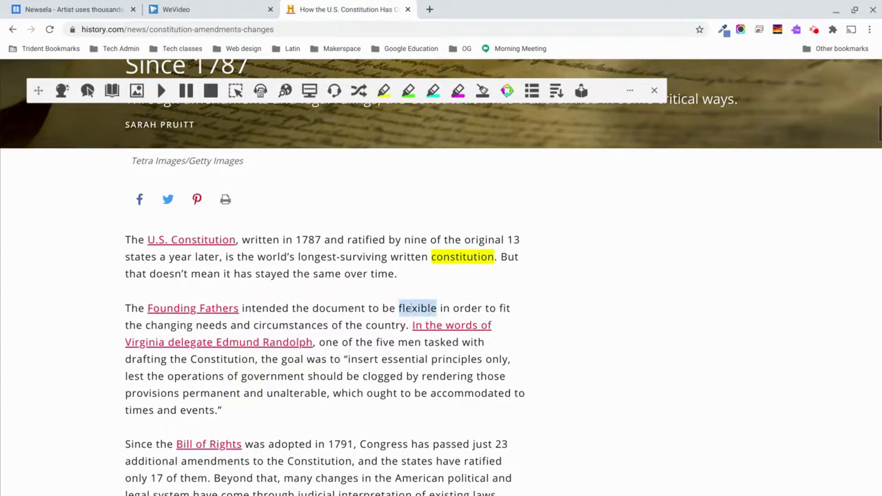
click(383, 96)
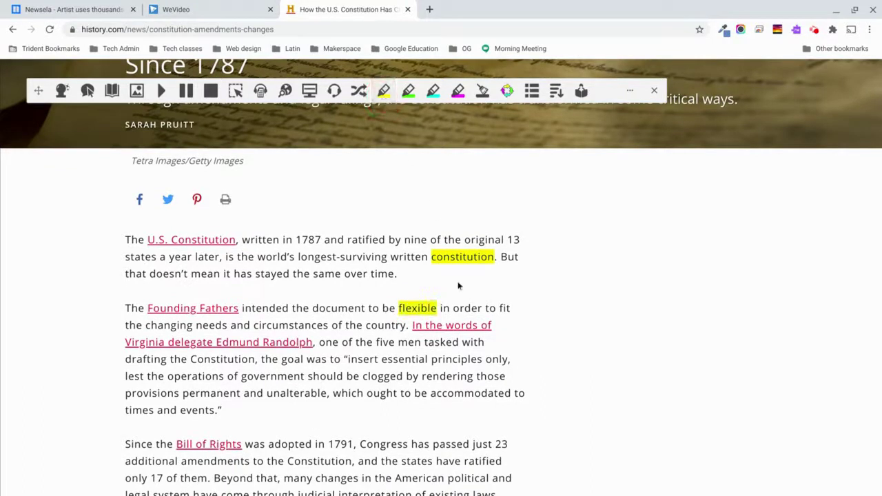
scroll(387, 342, down, 2)
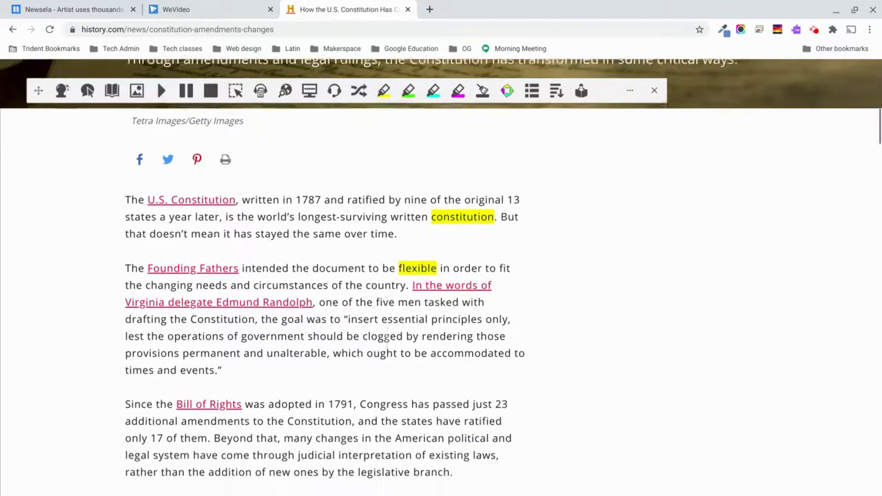
double_click(146, 317)
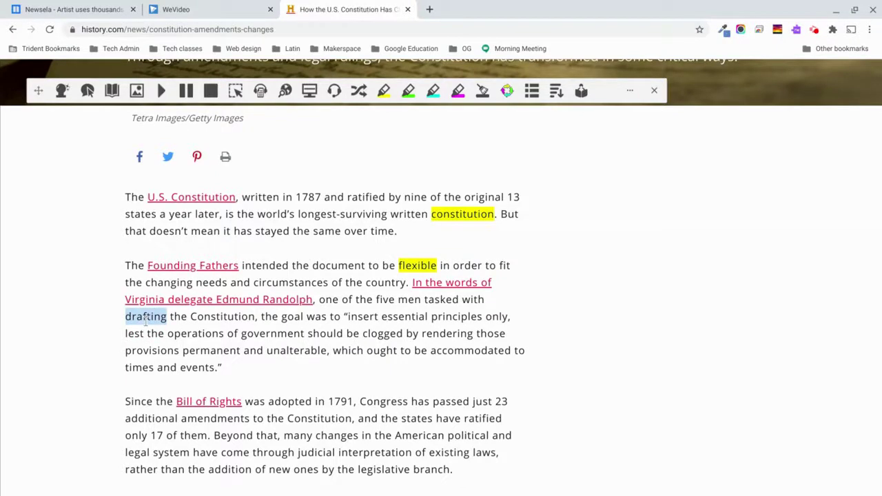
click(384, 91)
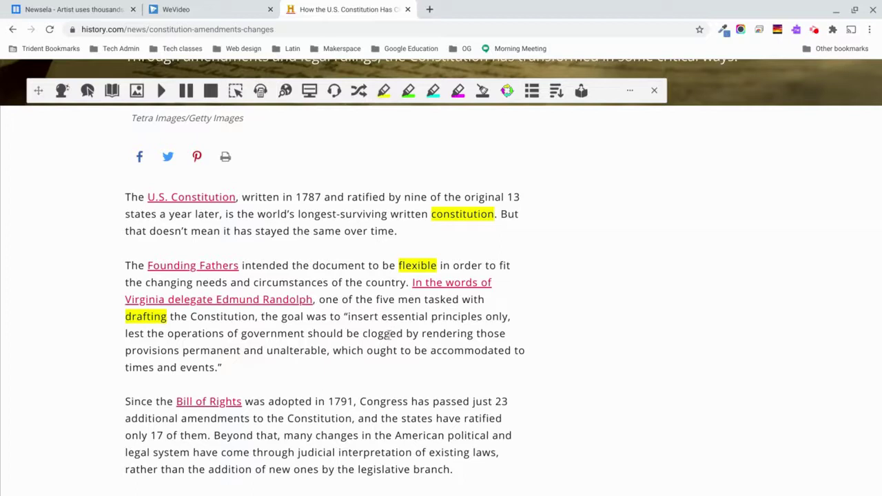
double_click(387, 334)
click(384, 91)
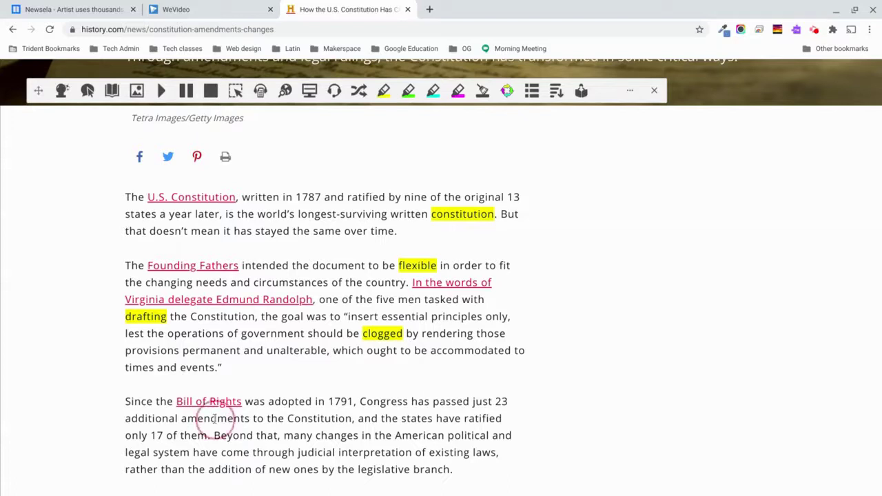
double_click(215, 419)
click(383, 91)
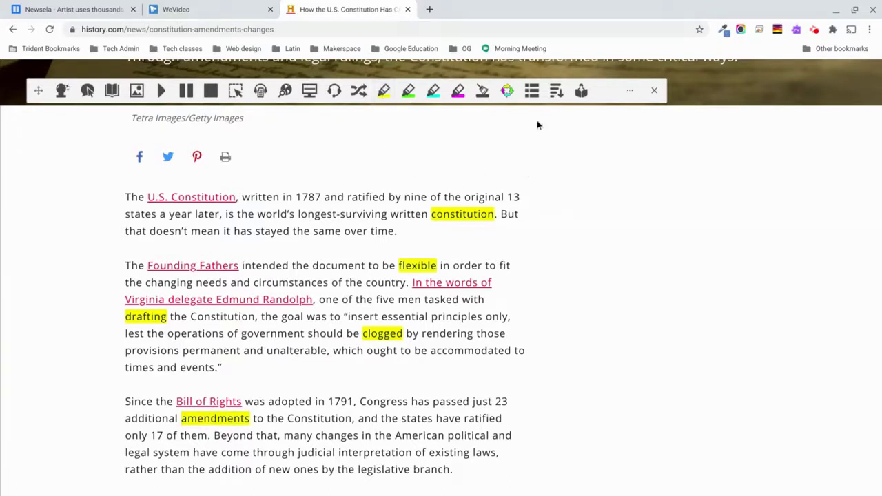
click(532, 93)
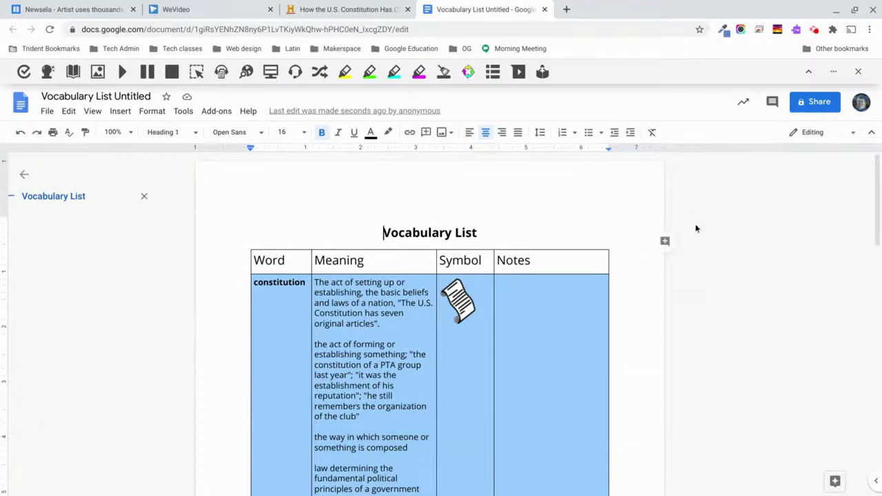
Scroll the vocabulary table to view the constitution and flexible entries with their symbols.
scroll(656, 298, down, 2)
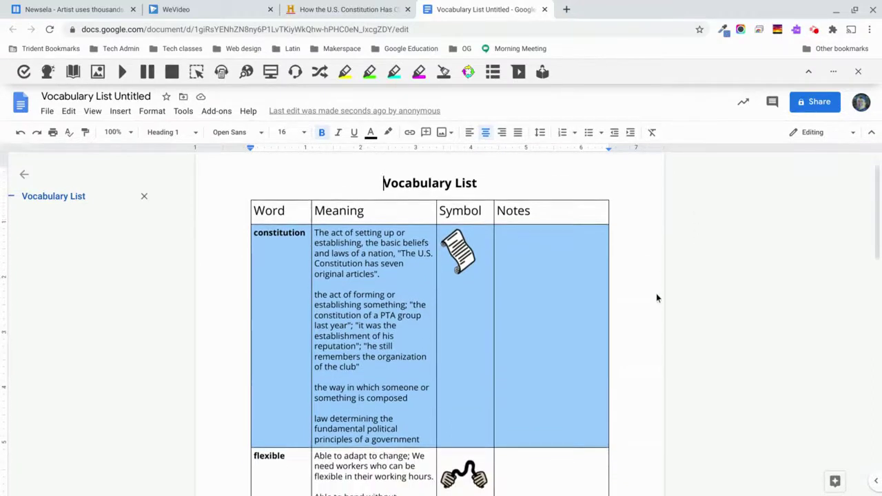
scroll(656, 293, down, 1)
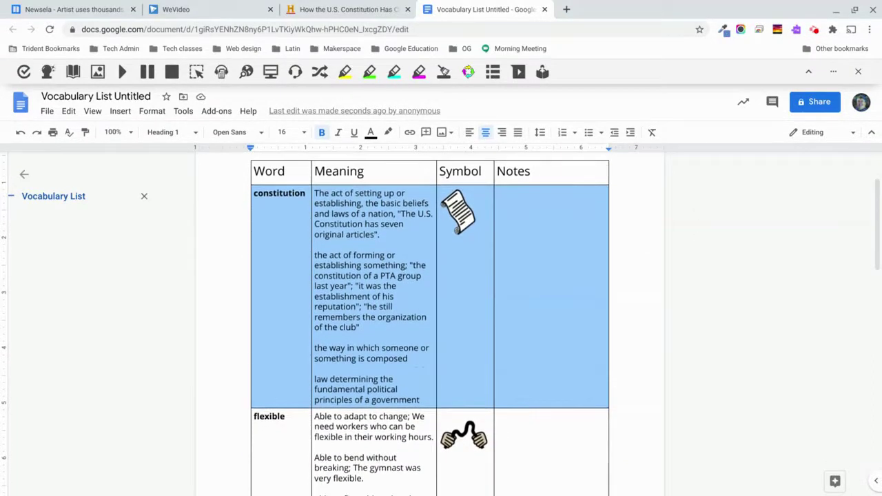
Add notes: 'We learned about this in class today' for constitution, and a my-time-is-flexible sentence for flexible.
click(509, 241)
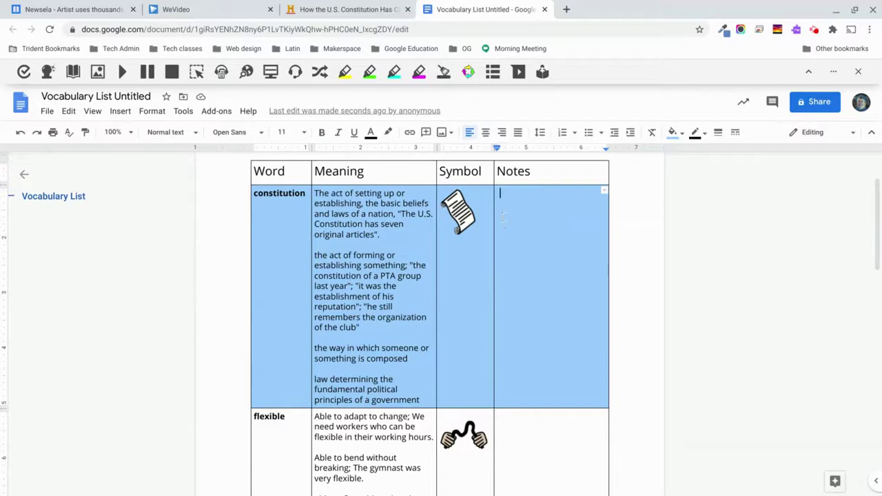
text(We learn)
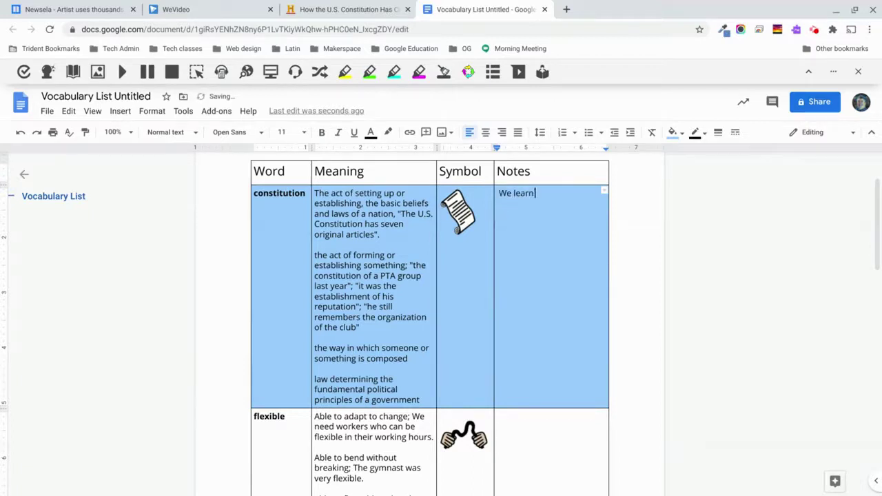
text(ed about this in class today)
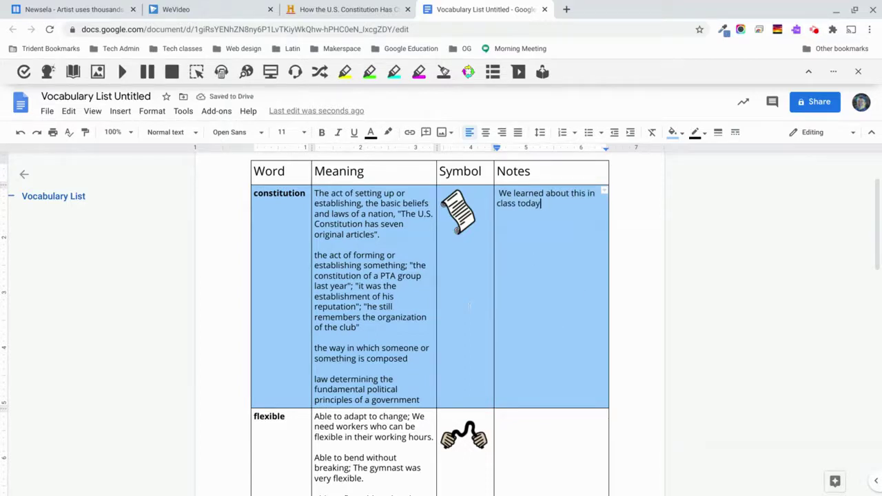
scroll(470, 306, down, 3)
scroll(469, 307, down, 1)
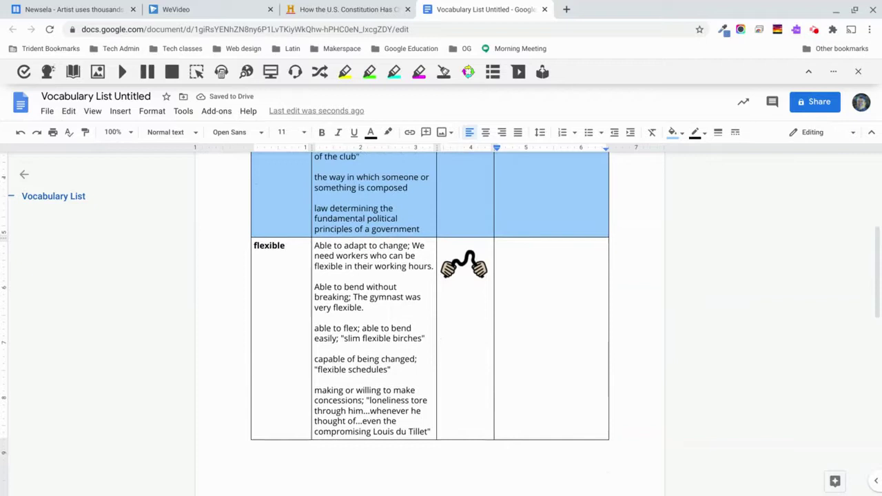
click(523, 280)
text(I can)
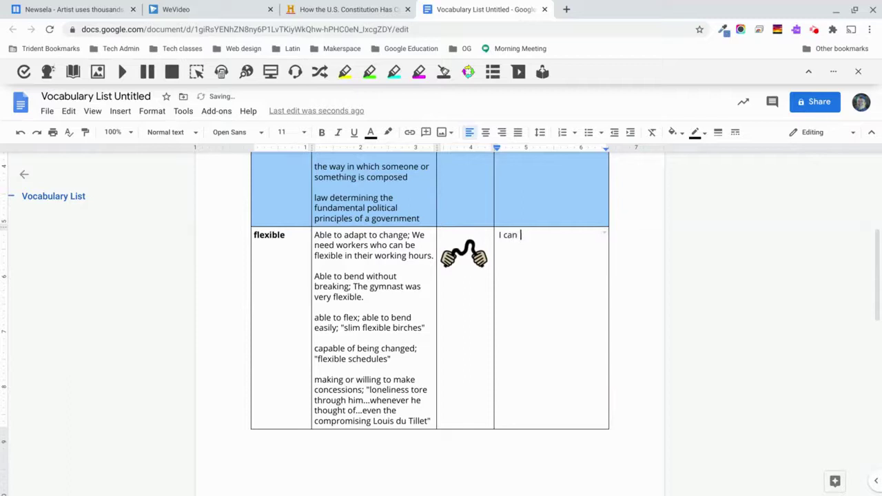
text( watch TV whenever want -)
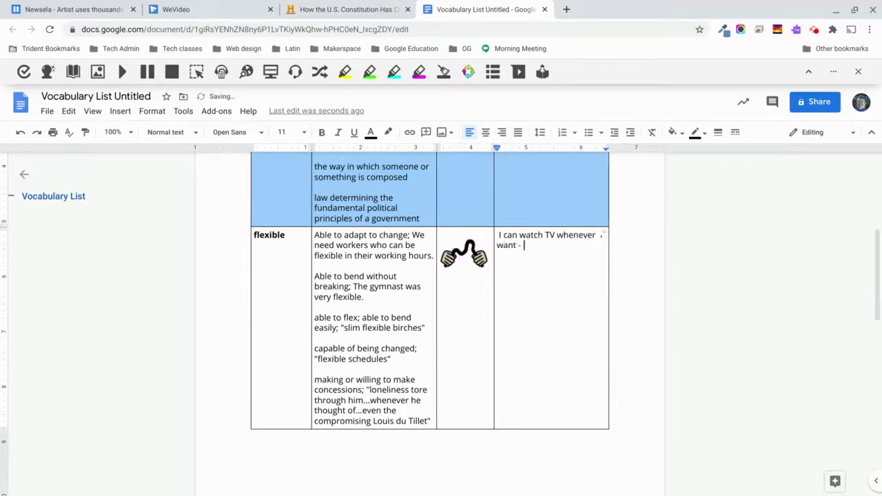
text(time is flexible)
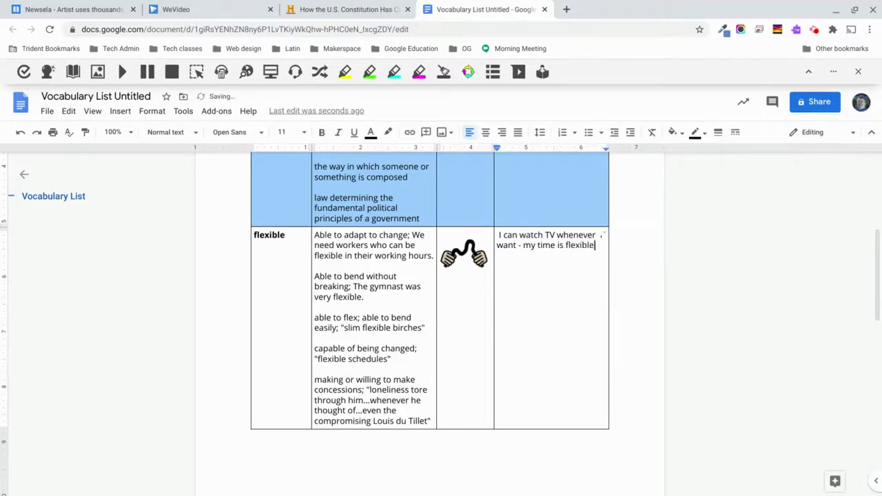
Scroll through the finished vocabulary table to review all the word entries.
scroll(430, 324, down, 4)
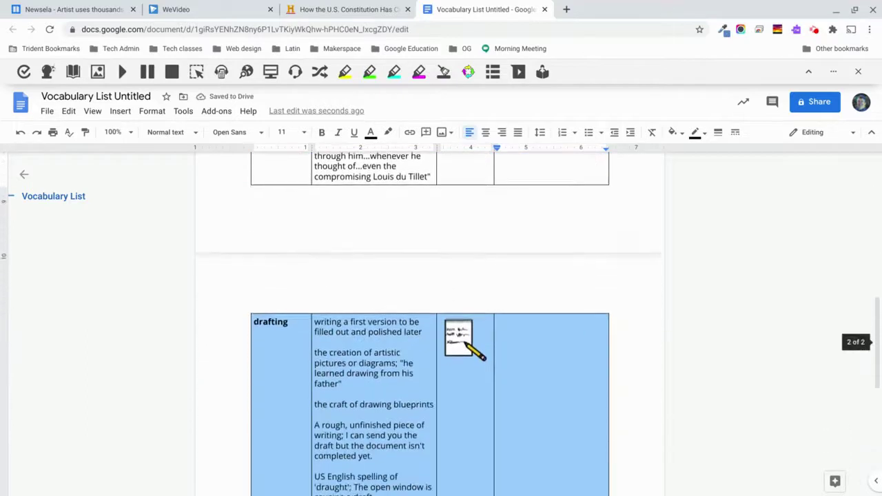
scroll(430, 324, down, 4)
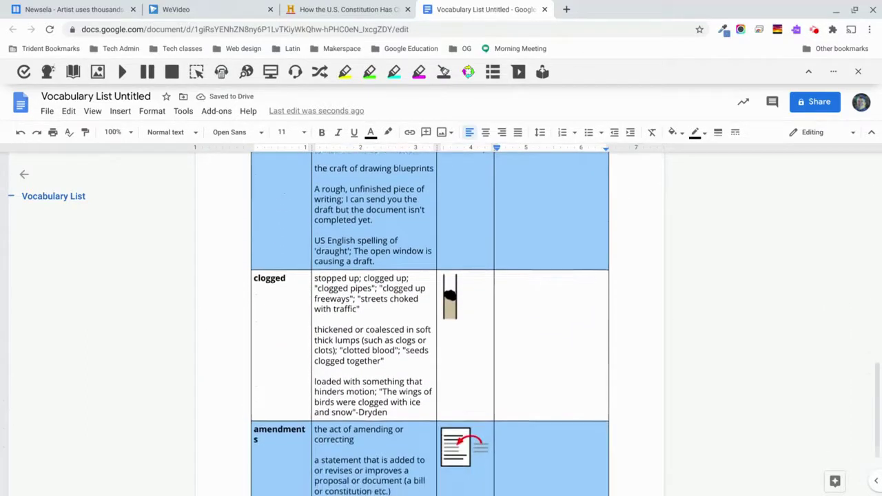
scroll(530, 312, down, 1)
scroll(533, 331, down, 3)
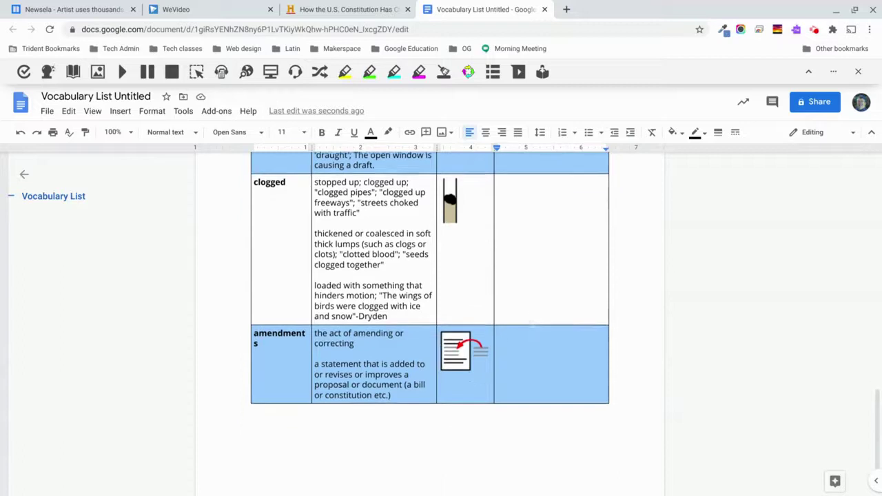
scroll(430, 324, up, 15)
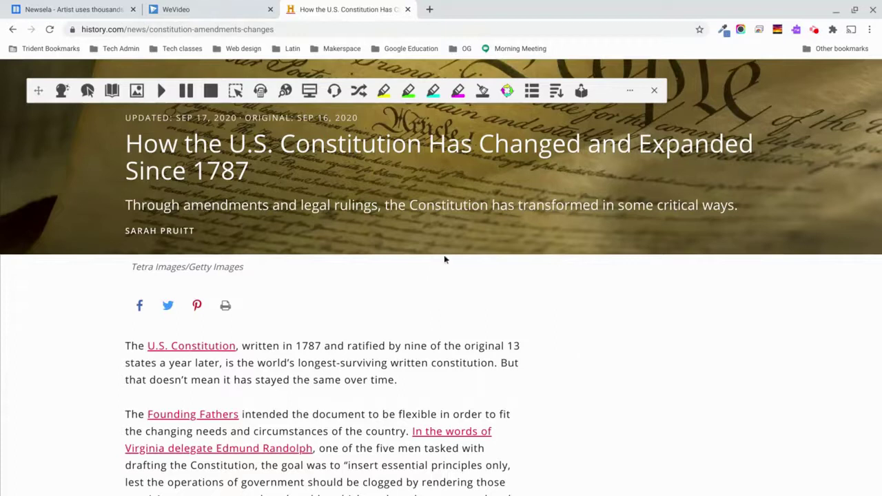
Open the Constitution article in the Read&Write Simplify page and scroll through it.
click(555, 95)
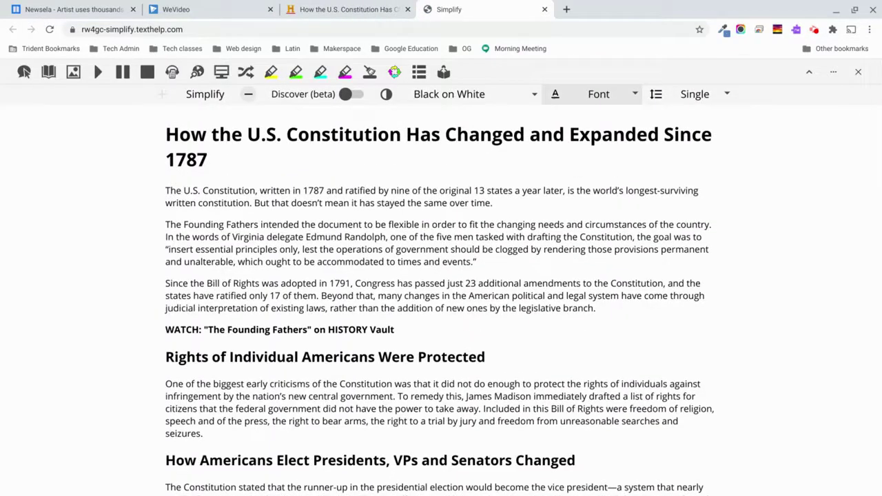
scroll(298, 239, down, 2)
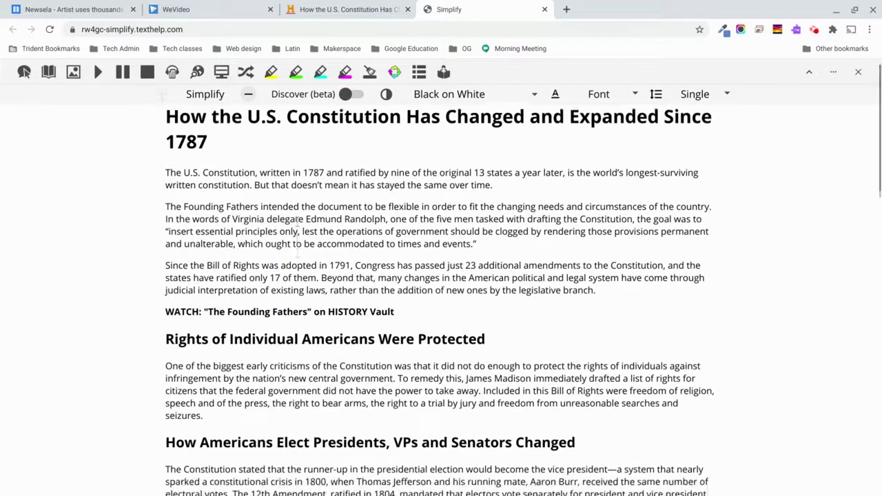
scroll(298, 239, up, 2)
scroll(441, 276, down, 1)
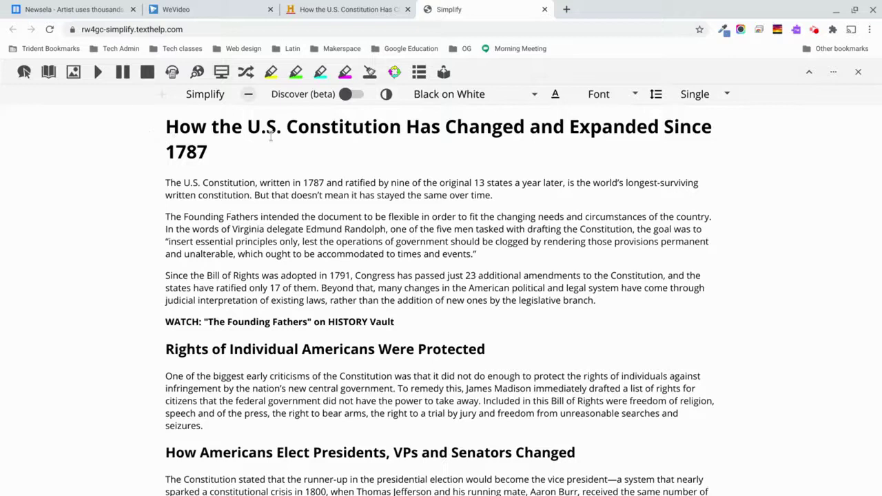
Adjust the simplification level with − and +, restoring full text and then condensing it two levels.
click(248, 96)
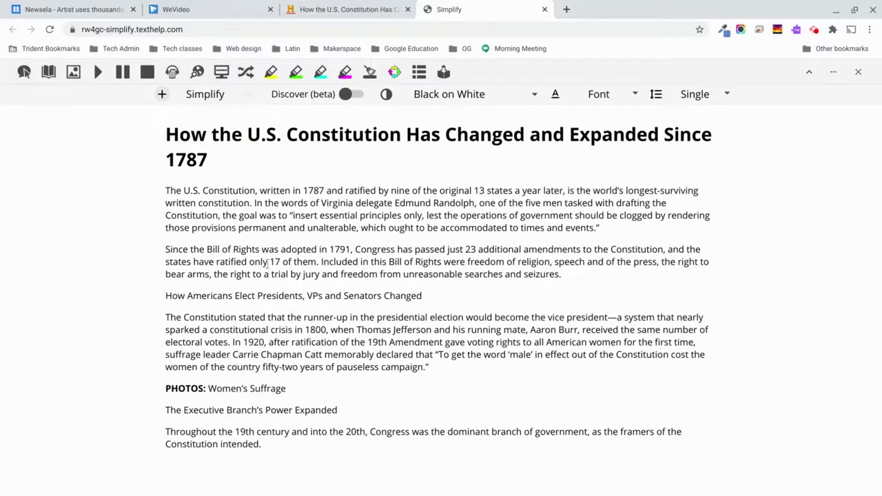
click(162, 95)
click(161, 96)
click(162, 95)
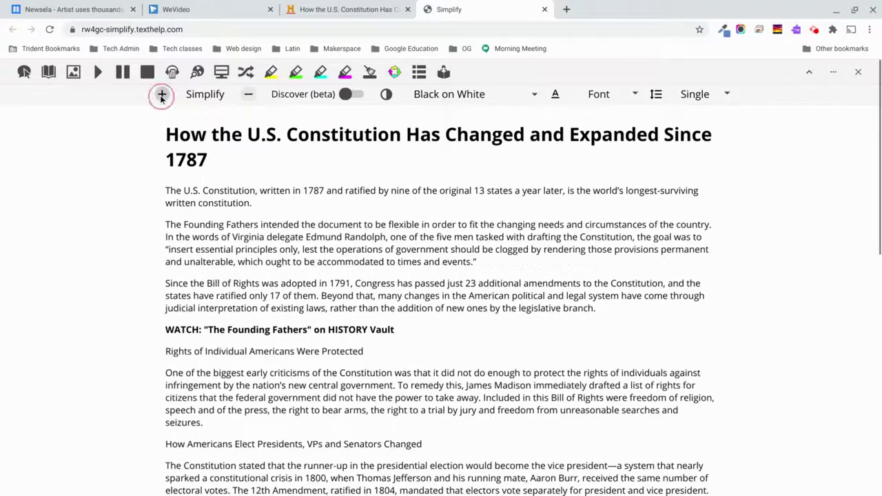
click(162, 95)
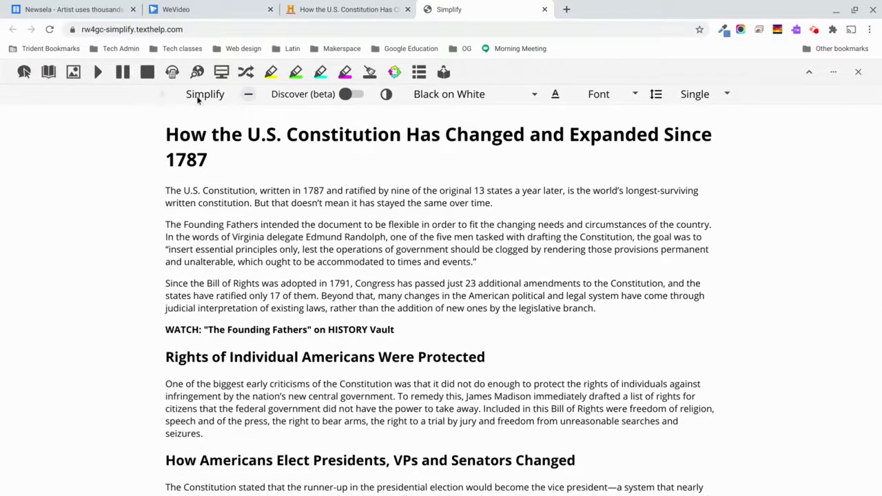
click(248, 95)
click(248, 95)
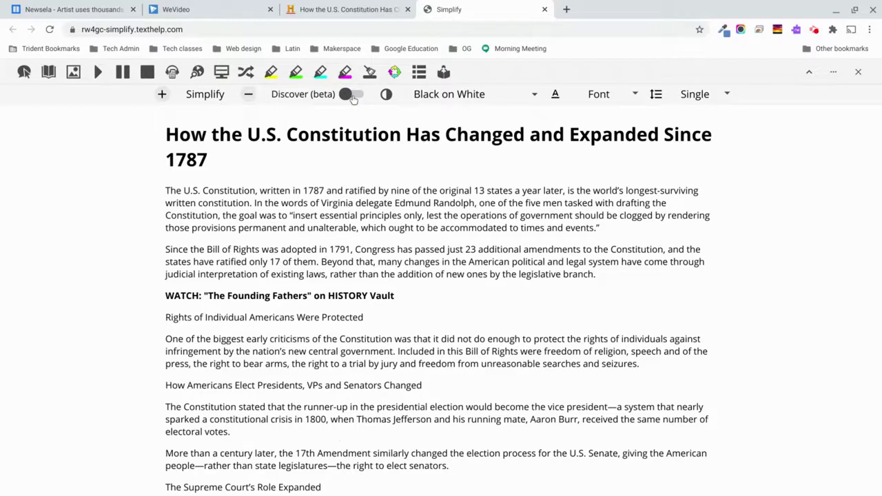
Turn on Discover (beta) and view the Edmund Randolph info card.
click(352, 97)
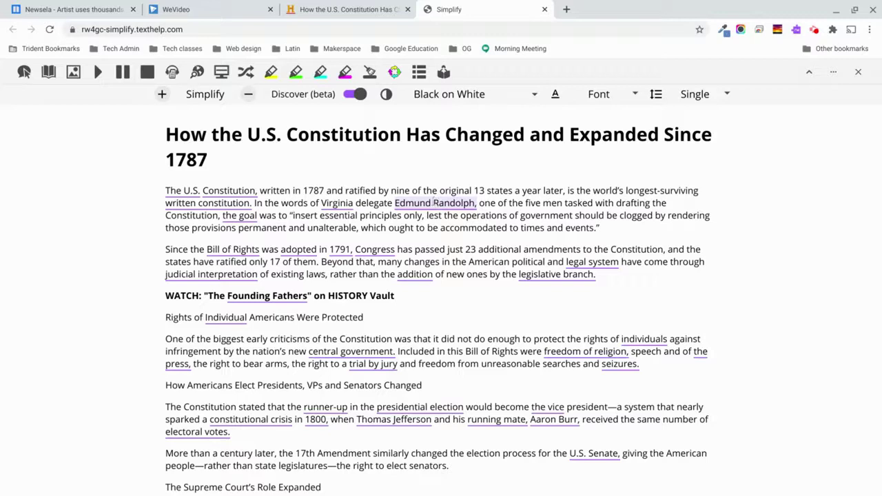
click(432, 202)
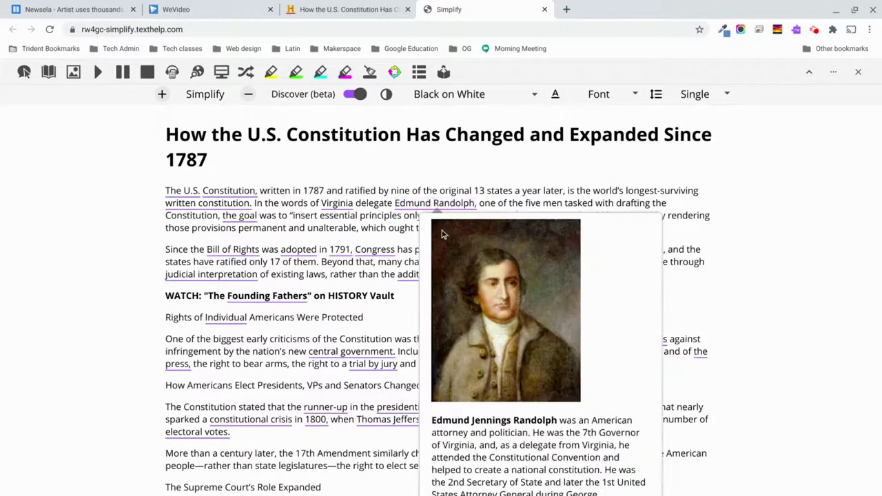
scroll(481, 315, down, 1)
scroll(481, 315, down, 1)
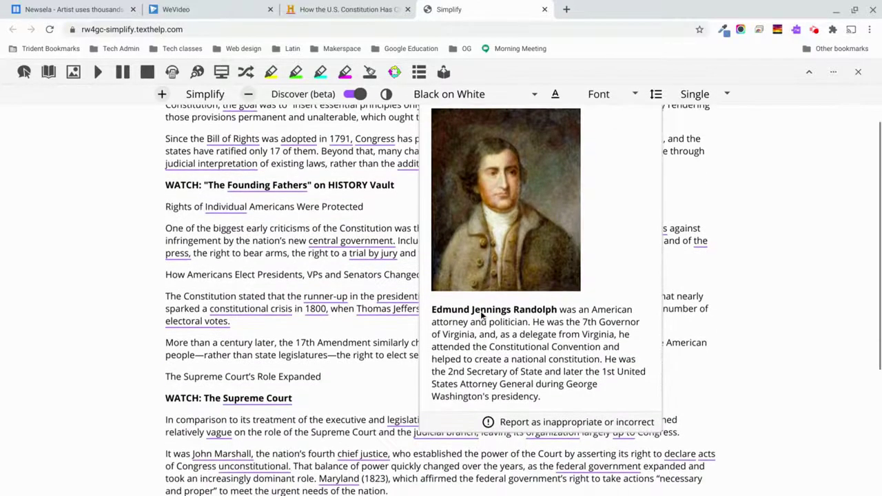
scroll(481, 315, up, 2)
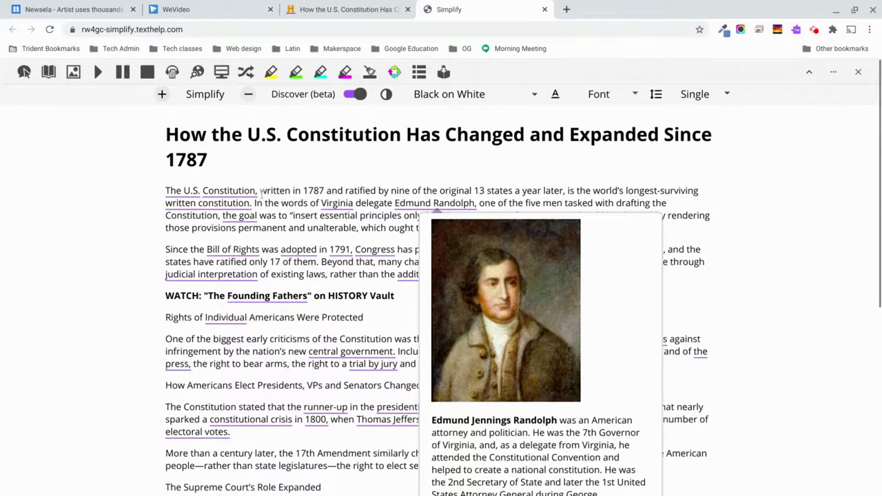
View the info cards for the underlined terms 'constitution' and 'legal system'.
click(244, 191)
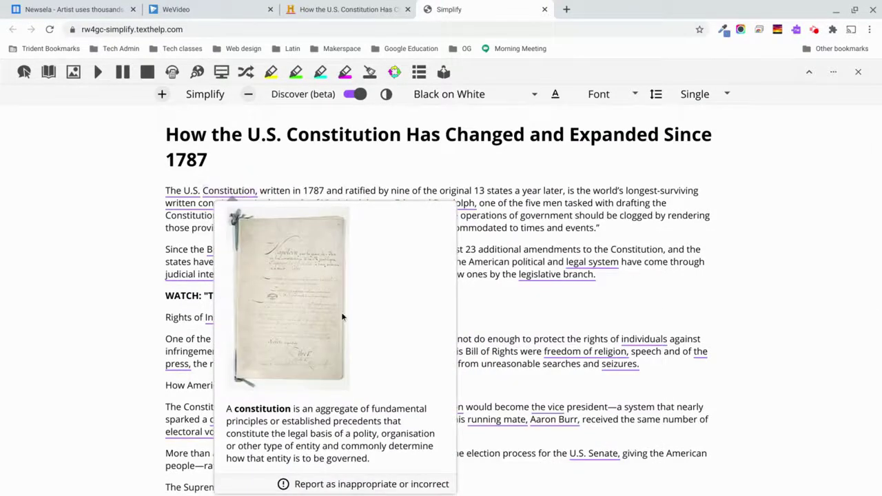
scroll(345, 316, down, 1)
scroll(345, 317, up, 1)
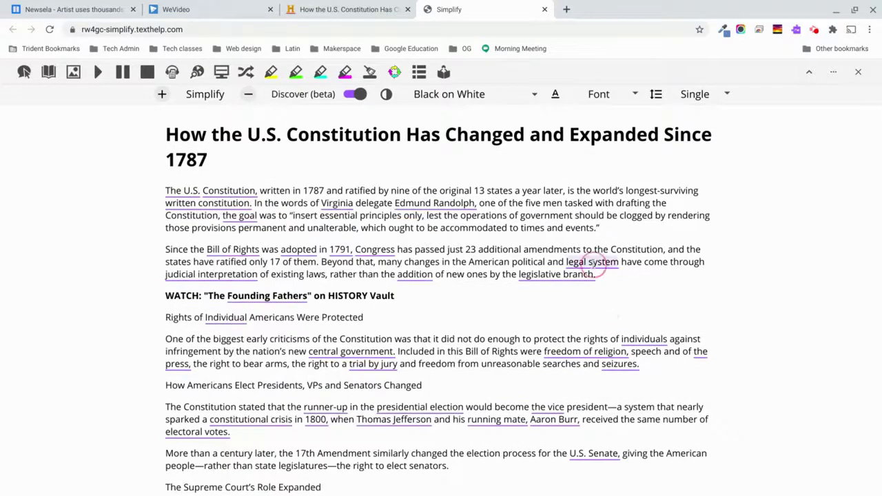
mouse_move(592, 266)
scroll(638, 344, down, 2)
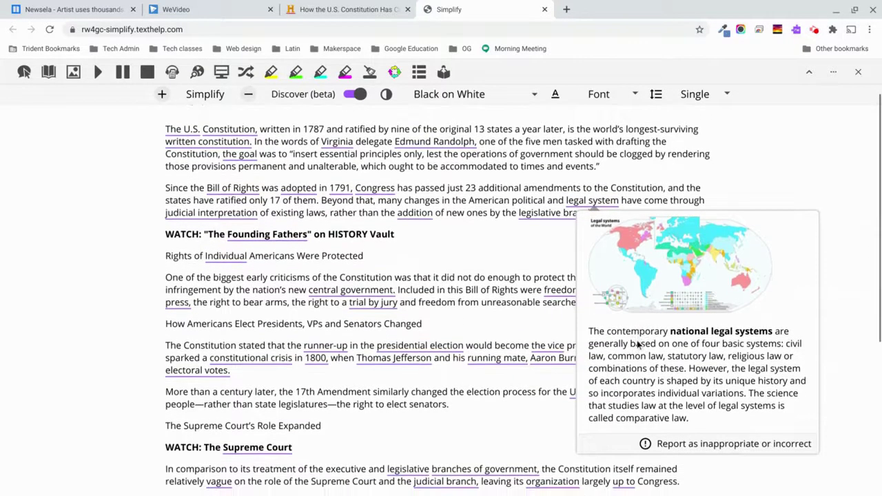
scroll(638, 344, up, 2)
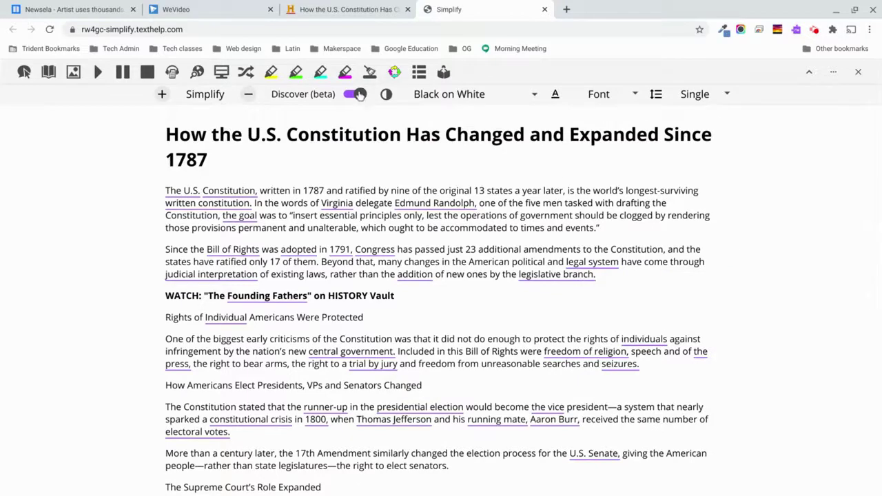
Turn Discover off and try White on Black, then Blue on Yellow, ending on Yellow on Blue.
click(358, 96)
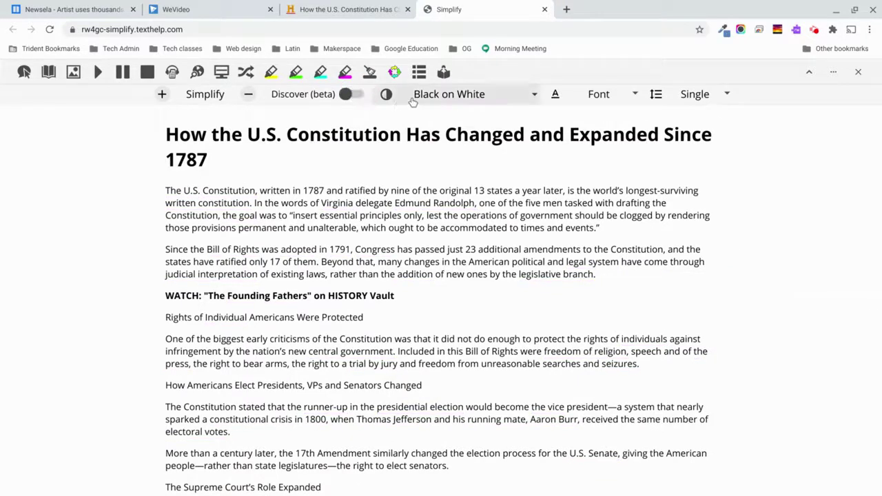
click(425, 100)
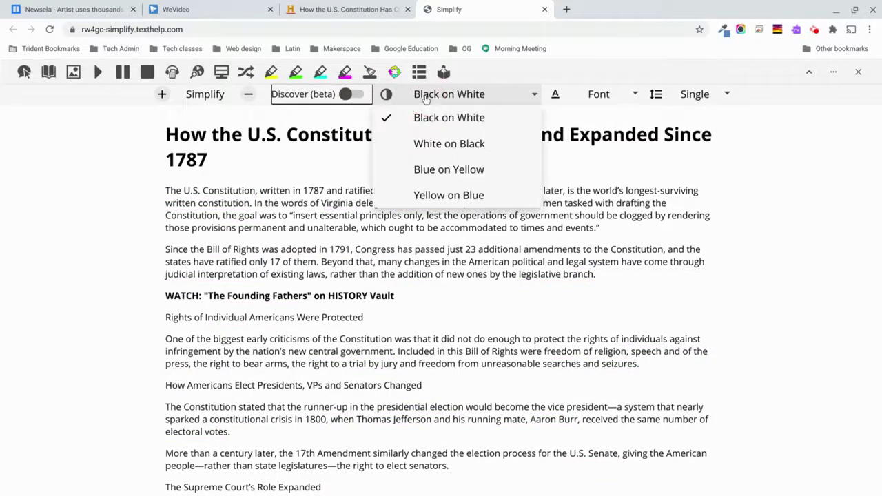
click(456, 144)
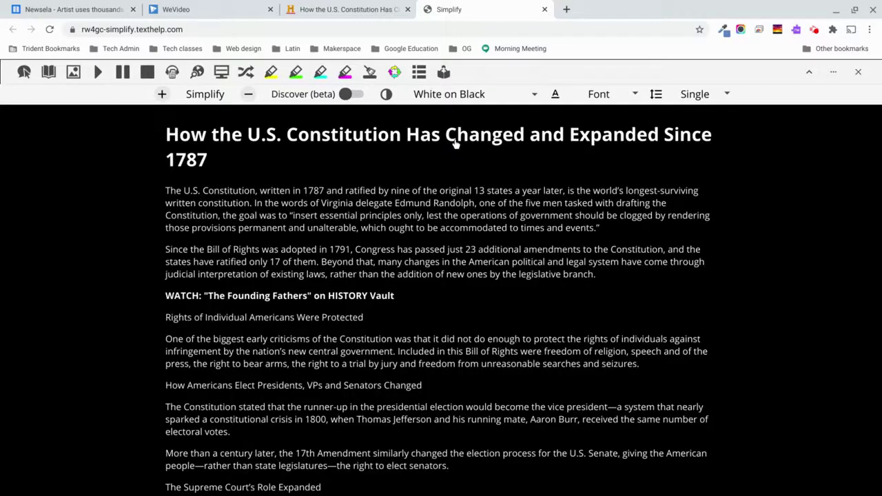
click(455, 97)
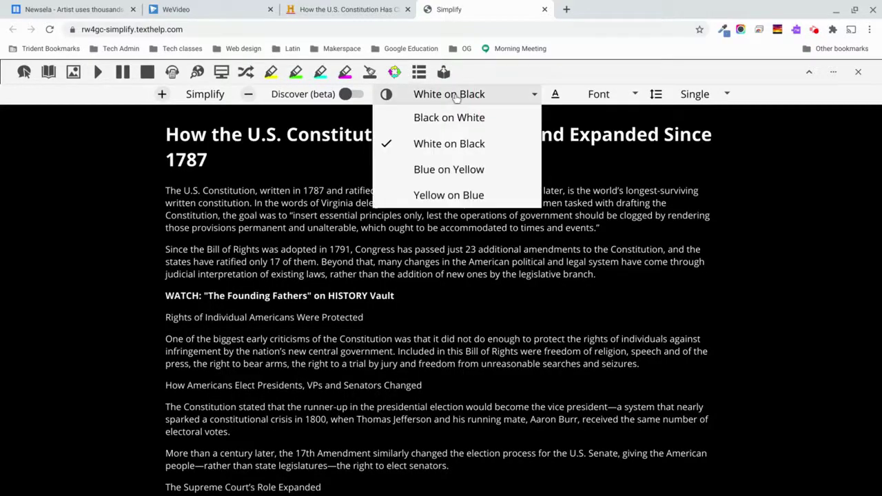
click(459, 171)
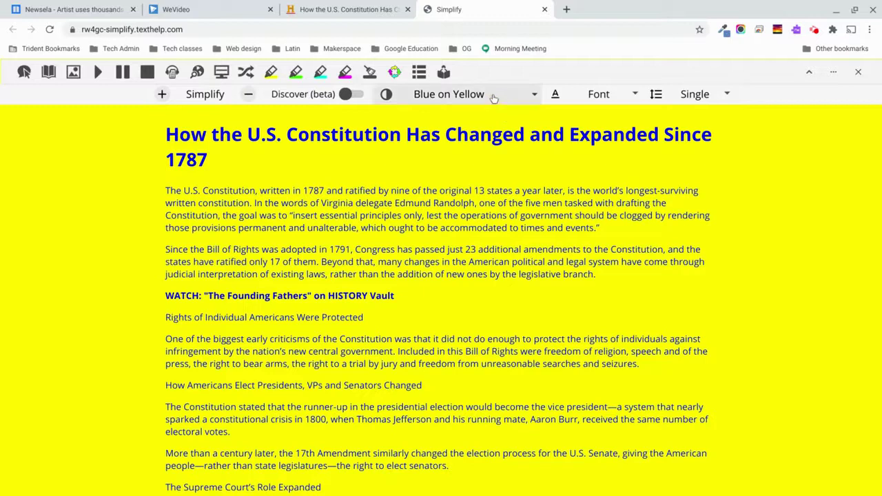
click(493, 98)
click(467, 195)
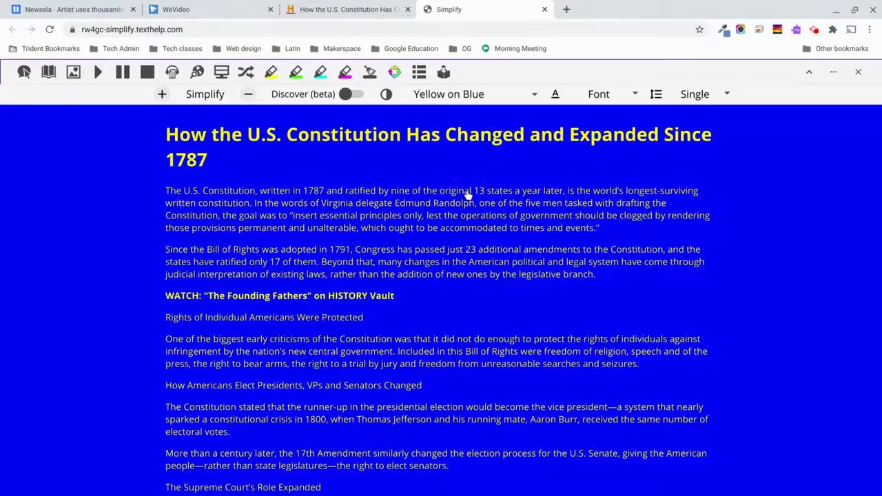
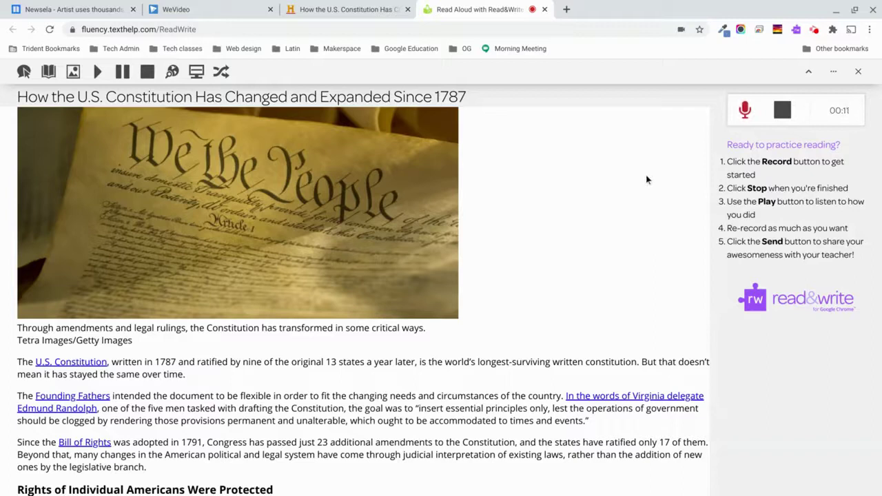
Stop the practice recording, play it back, and send it to the teacher's e-mail address.
click(790, 114)
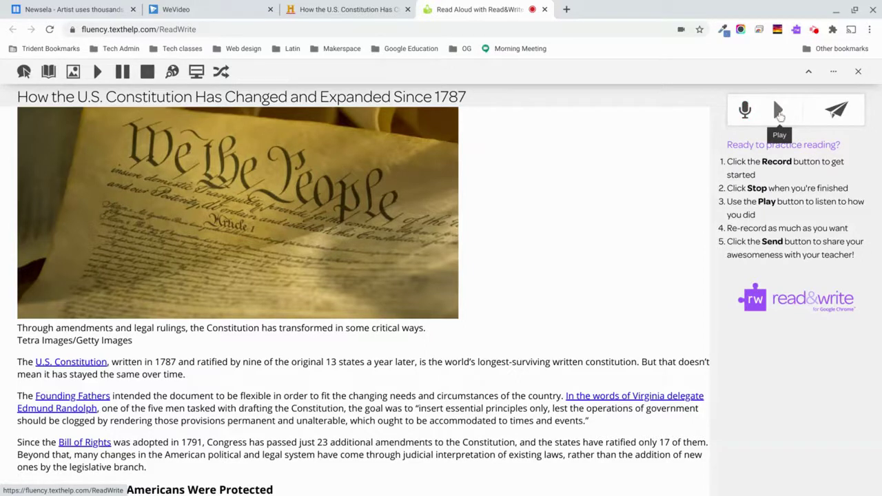
click(779, 114)
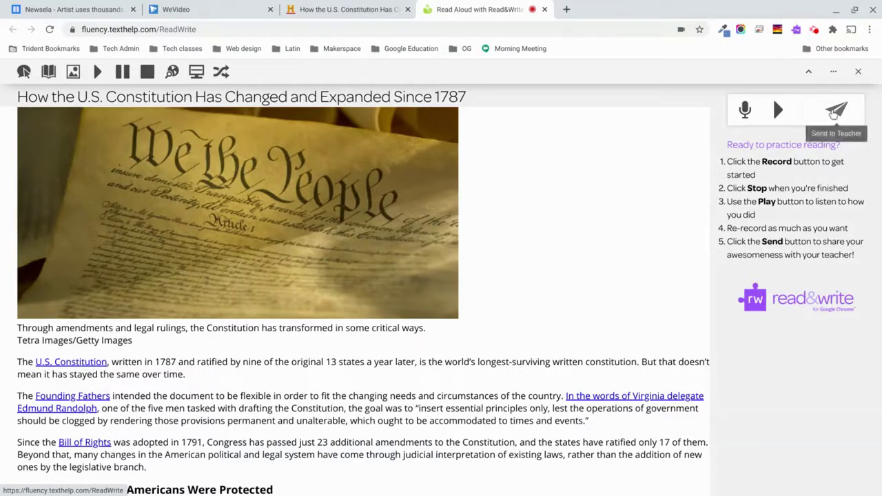
click(843, 115)
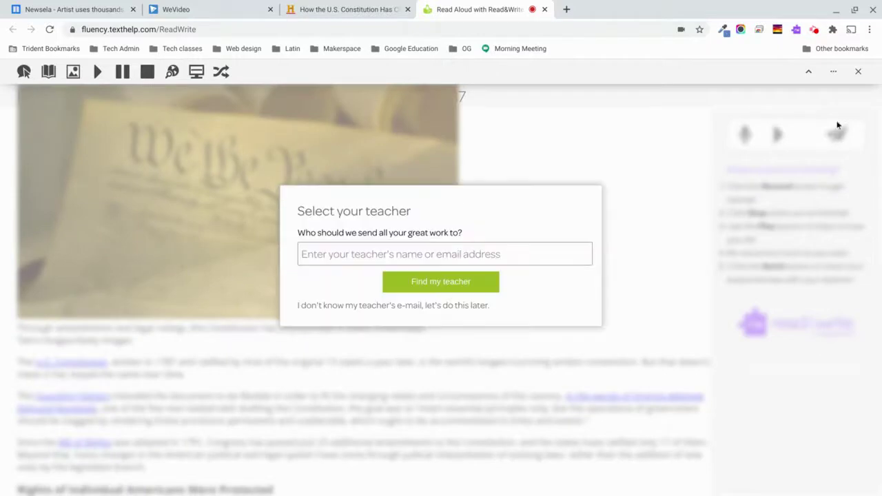
click(403, 253)
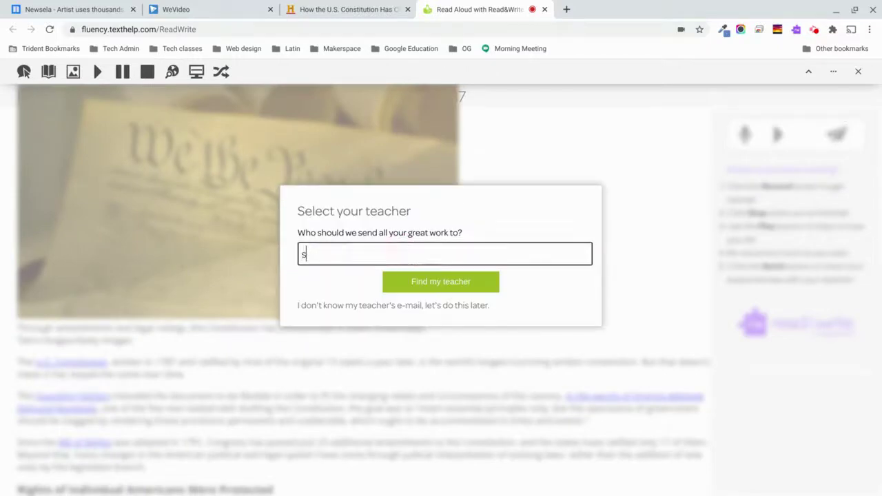
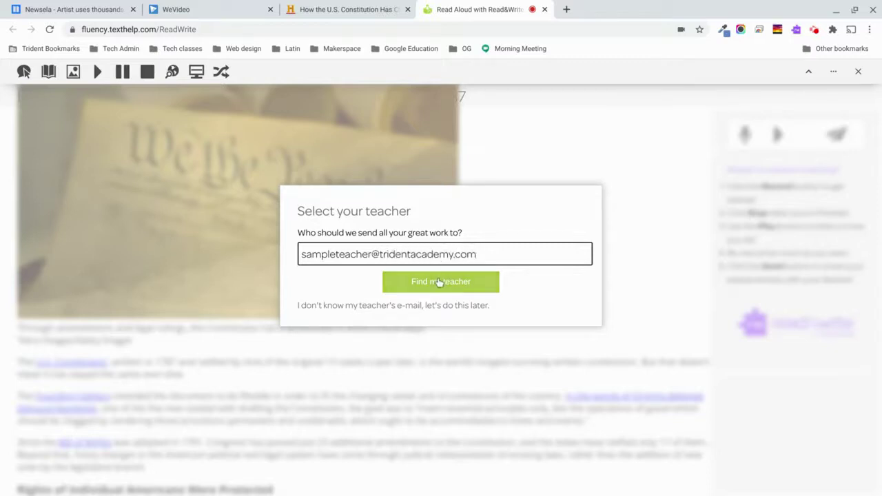
click(434, 286)
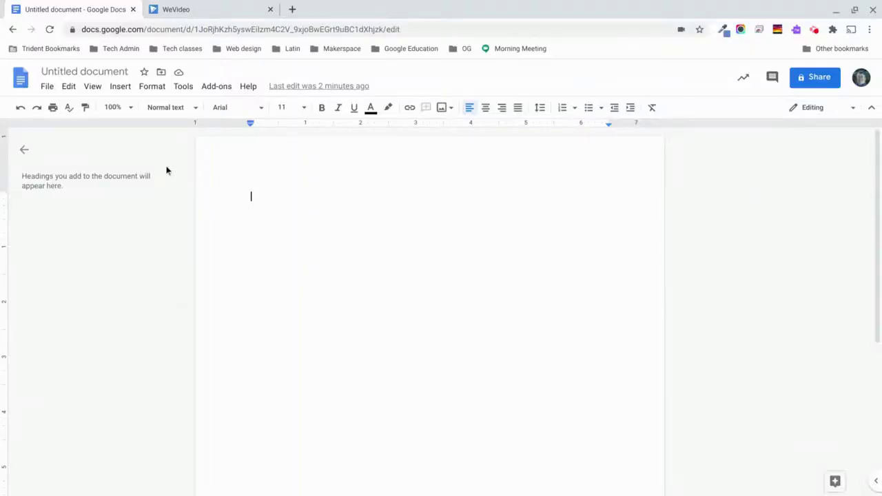
Launch Read&Write on the blank document, expand its full toolbar, and switch on word prediction.
click(795, 31)
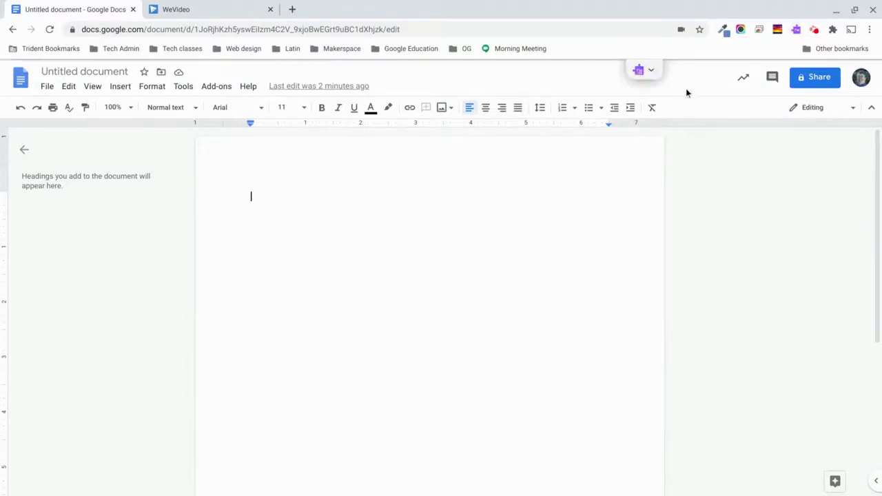
click(652, 75)
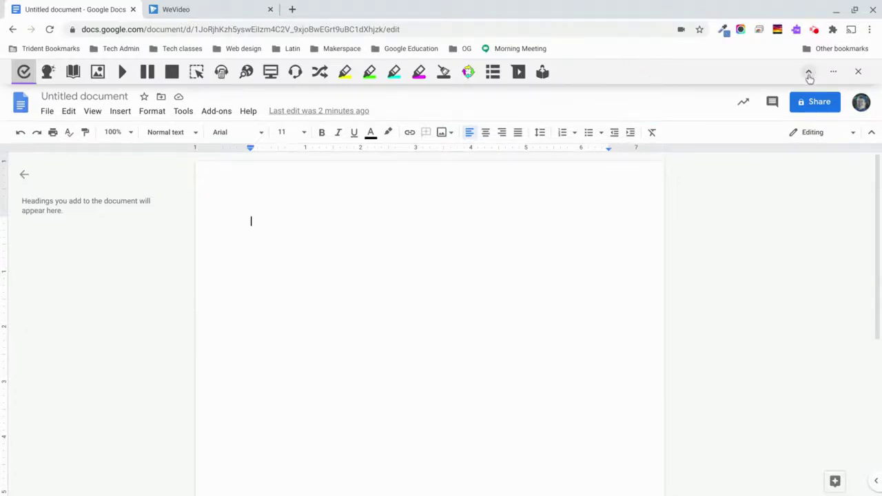
click(810, 73)
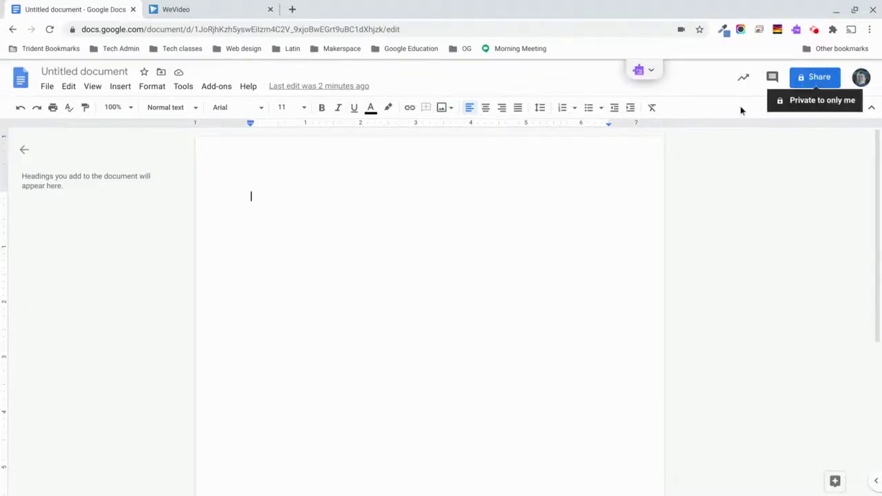
click(652, 75)
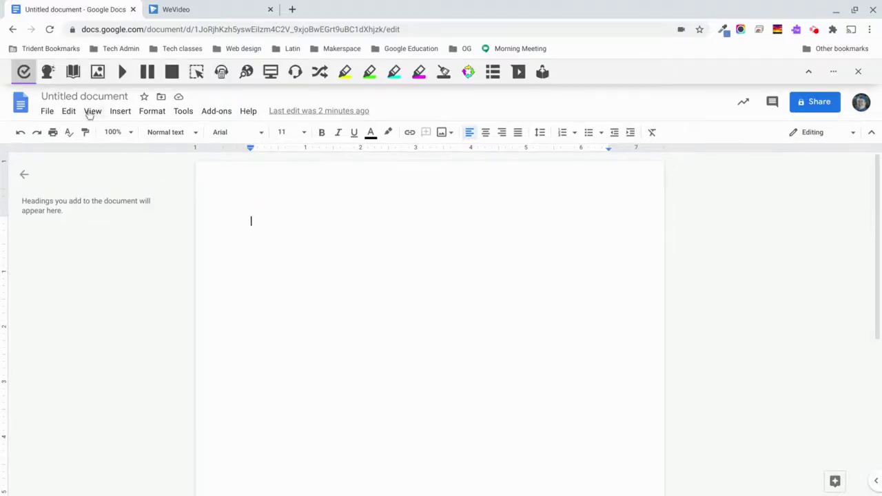
click(49, 78)
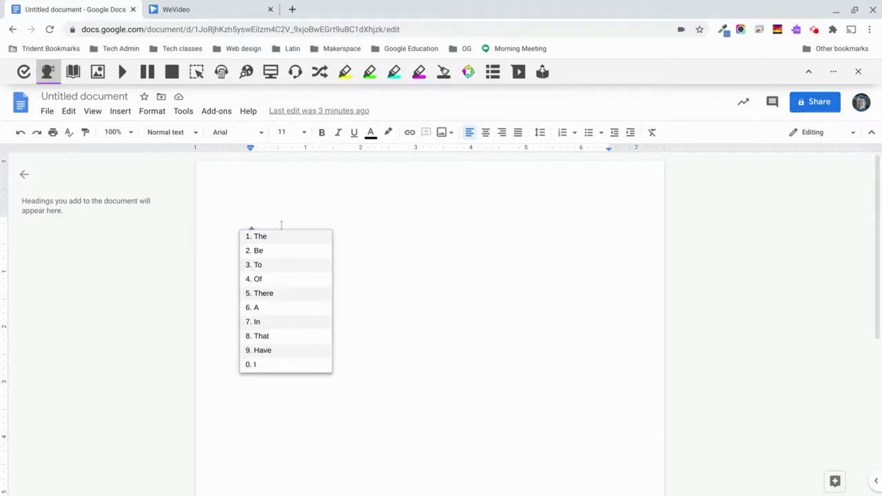
Write 'The barrel was so old that…' using predicted words barrel, old and that, then run Check It.
click(285, 223)
text(The)
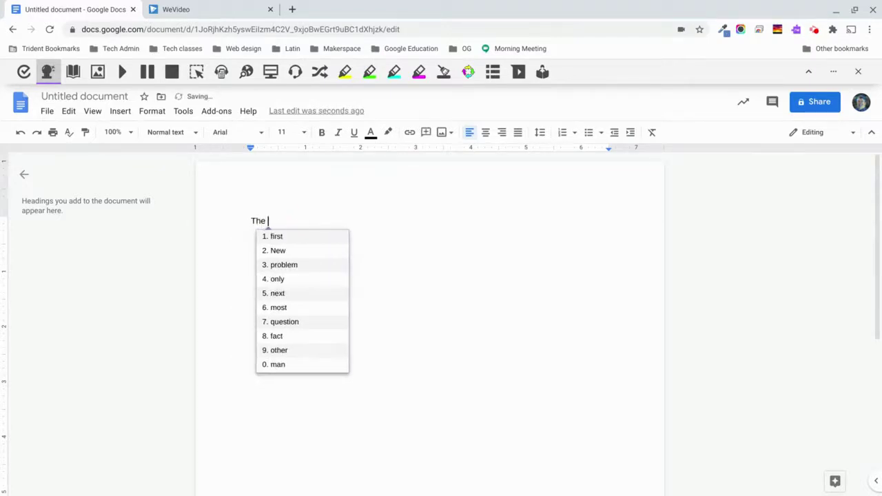
text( bar)
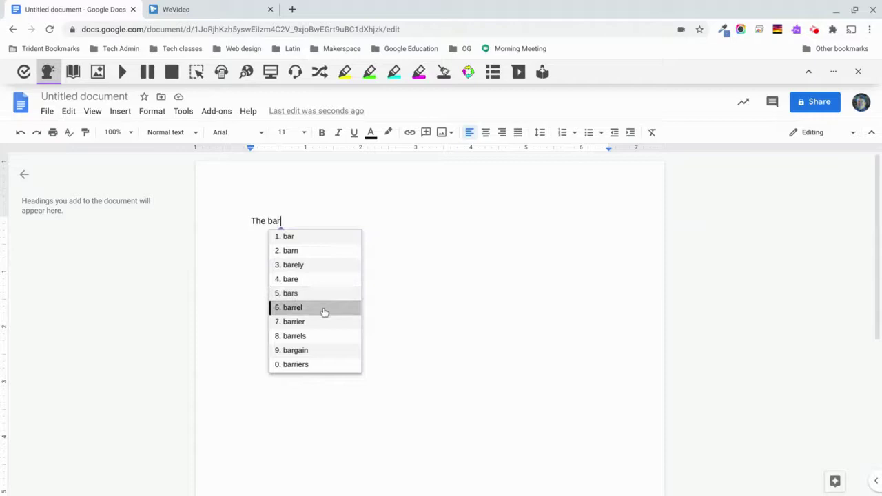
click(294, 310)
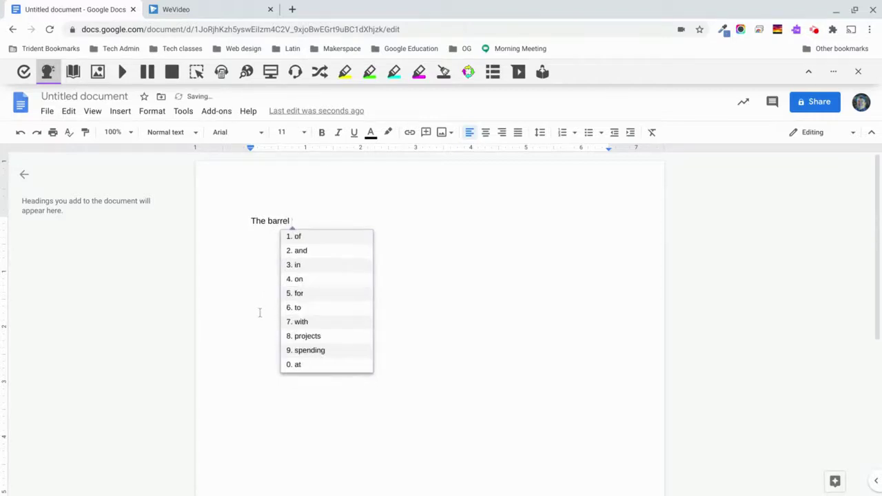
text(was )
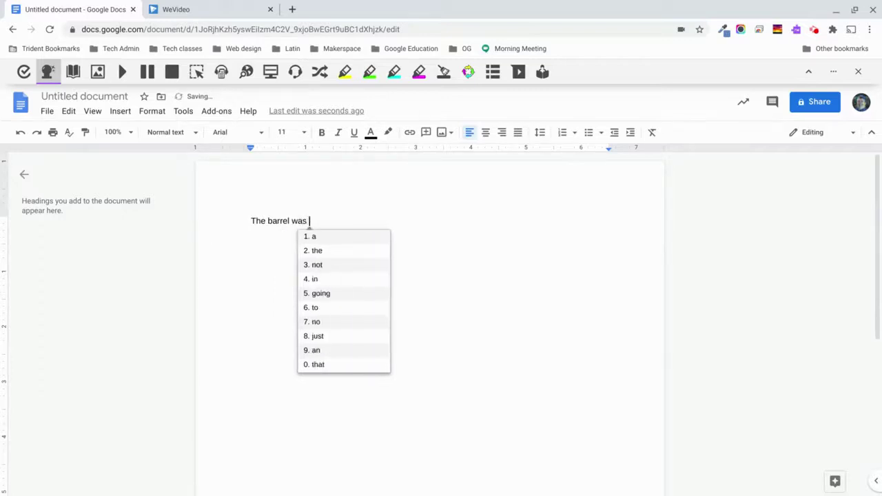
text(so o)
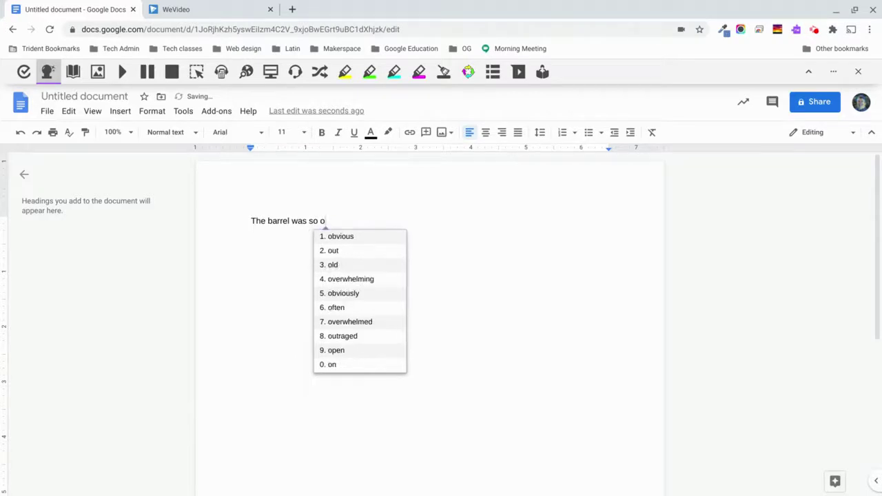
click(360, 270)
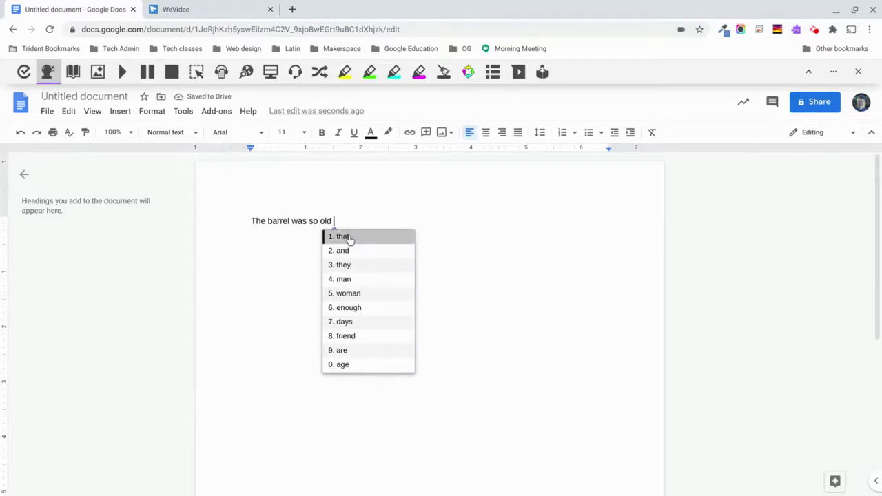
click(349, 239)
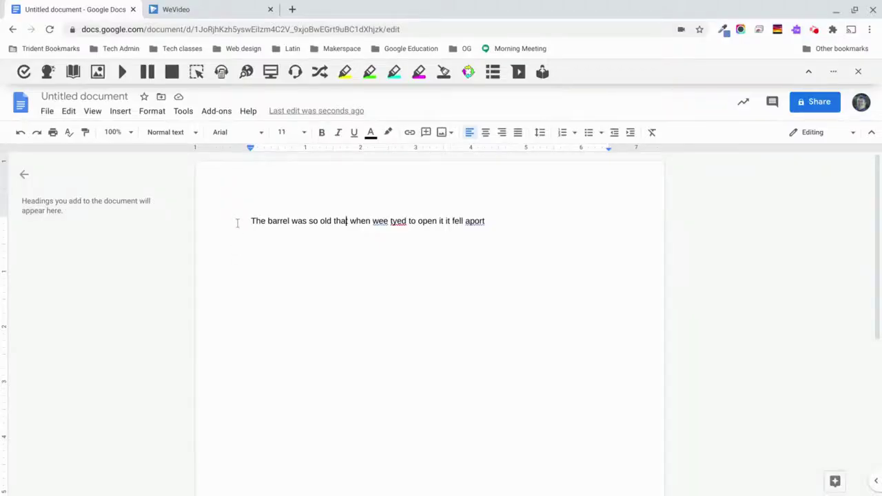
click(23, 72)
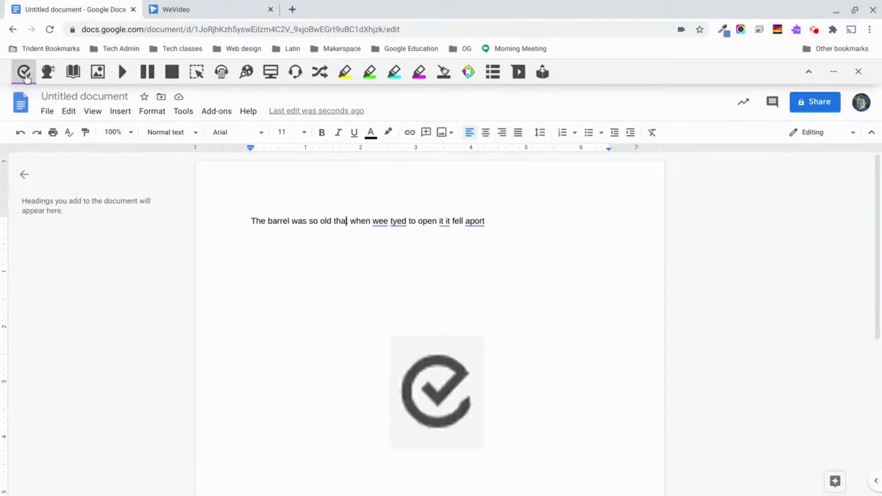
Correct 'wee' to 'we' and 'tyed' to 'tried' with Check It suggestions.
click(379, 221)
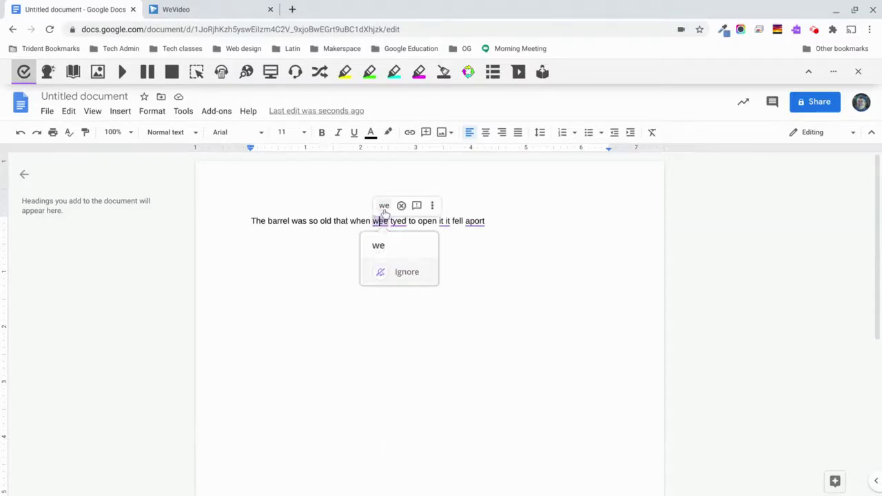
click(384, 206)
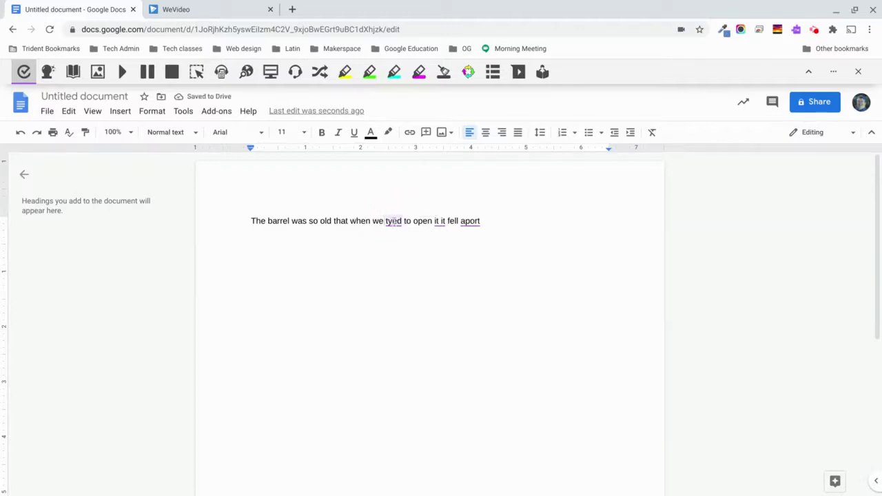
right_click(393, 220)
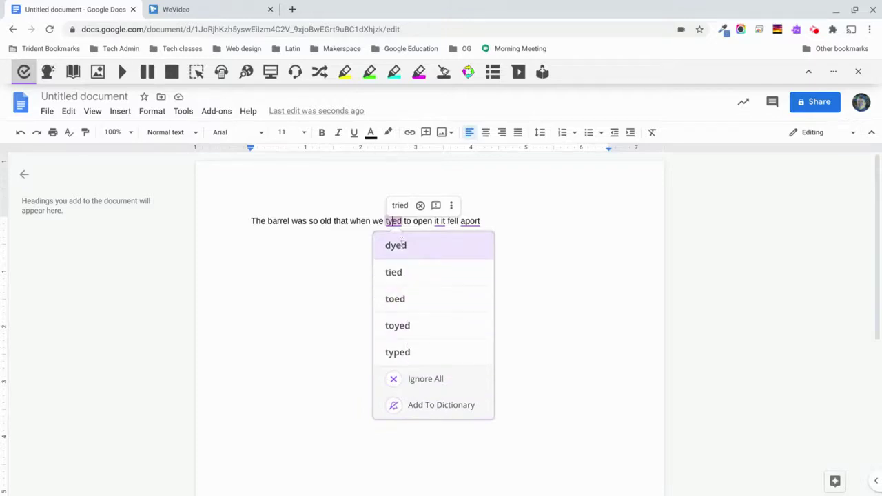
click(401, 206)
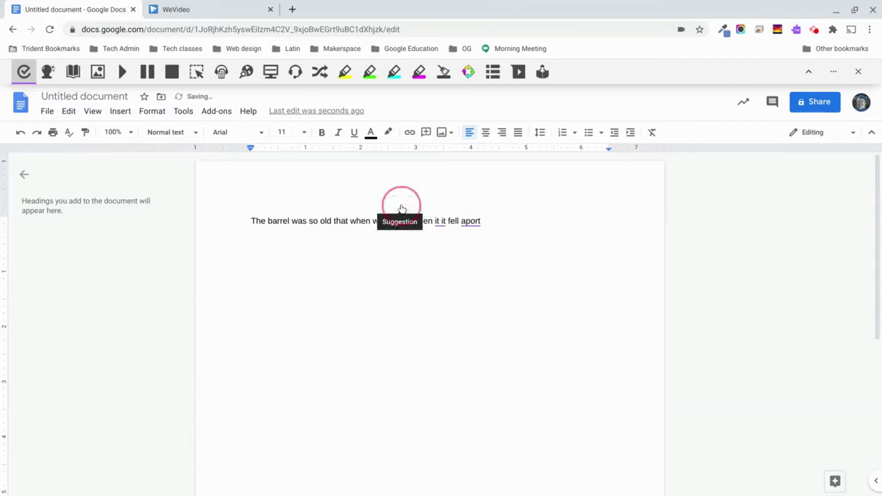
Ignore the flag on the repeated 'it' and correct 'aport' to 'apart'.
click(443, 221)
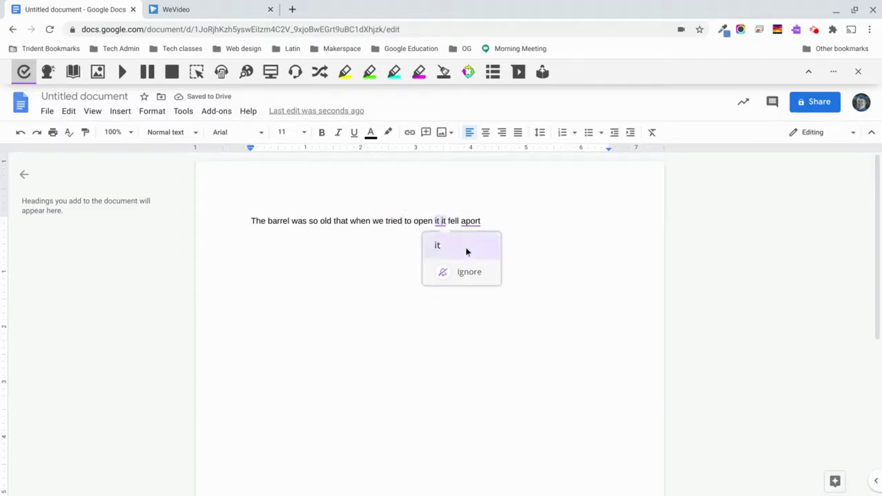
click(445, 277)
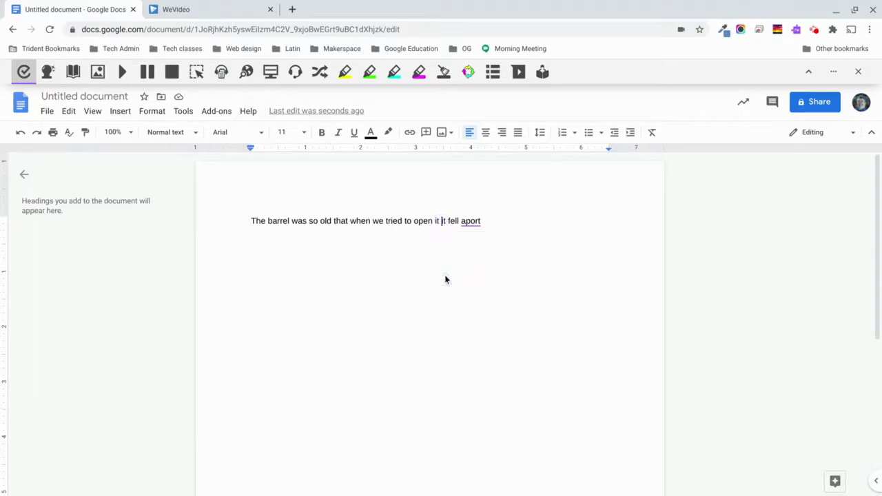
click(468, 221)
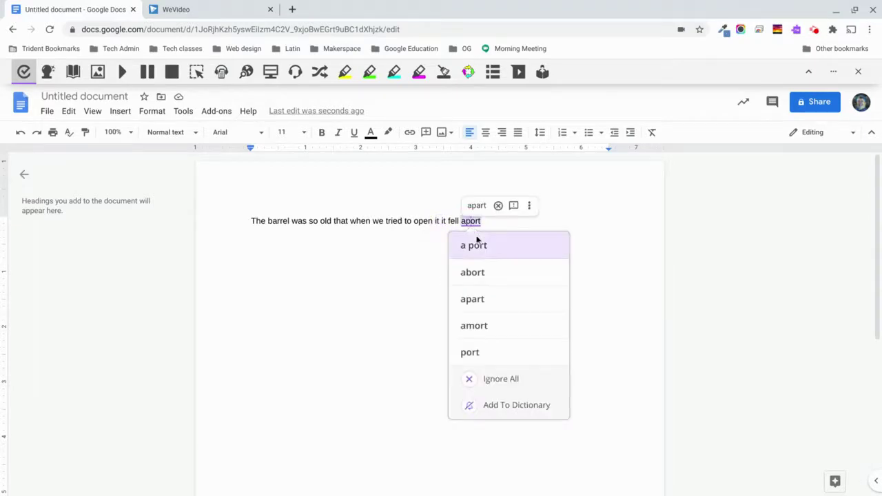
click(472, 299)
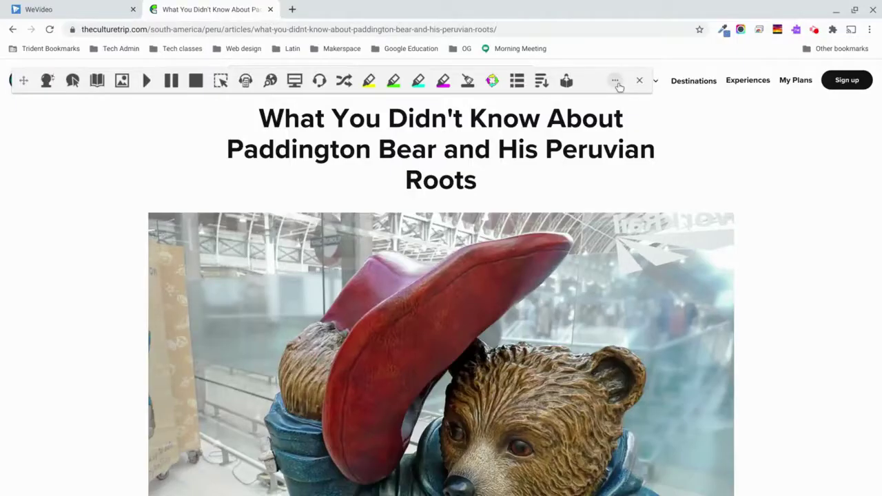
In Read&Write Options, keep the US English Tom voice and enlarge the prediction text size.
click(616, 83)
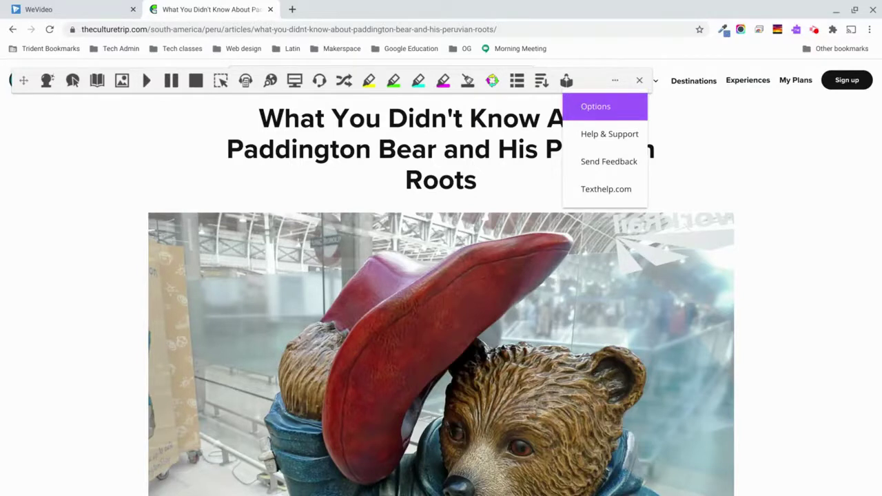
click(583, 110)
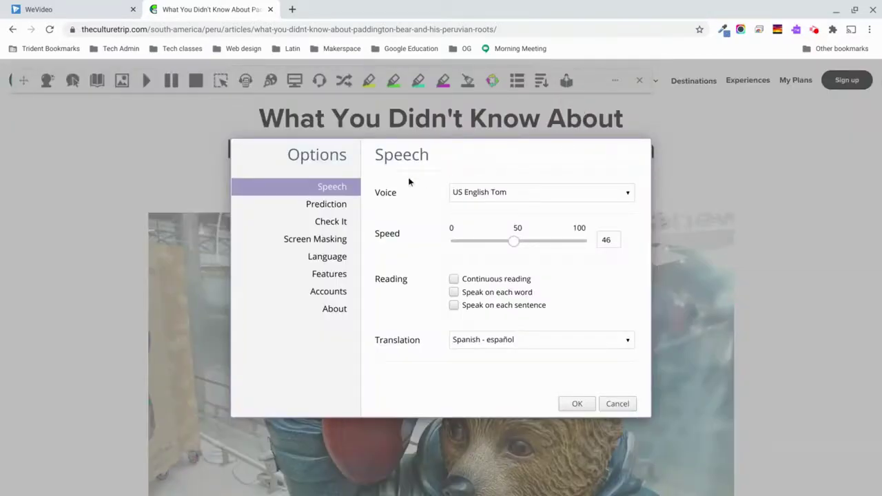
click(629, 197)
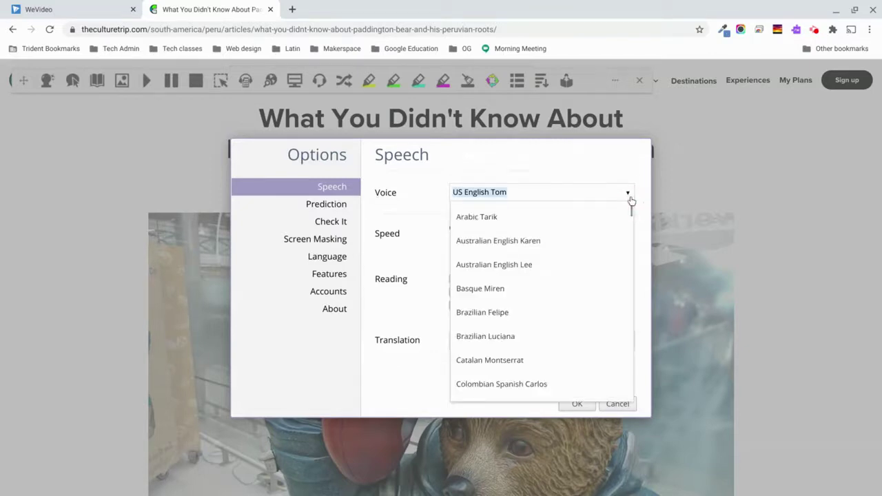
click(629, 197)
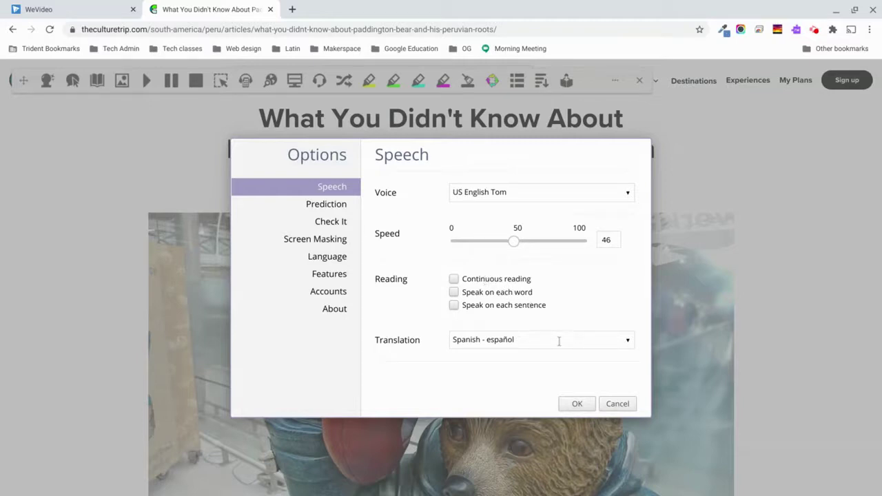
click(331, 207)
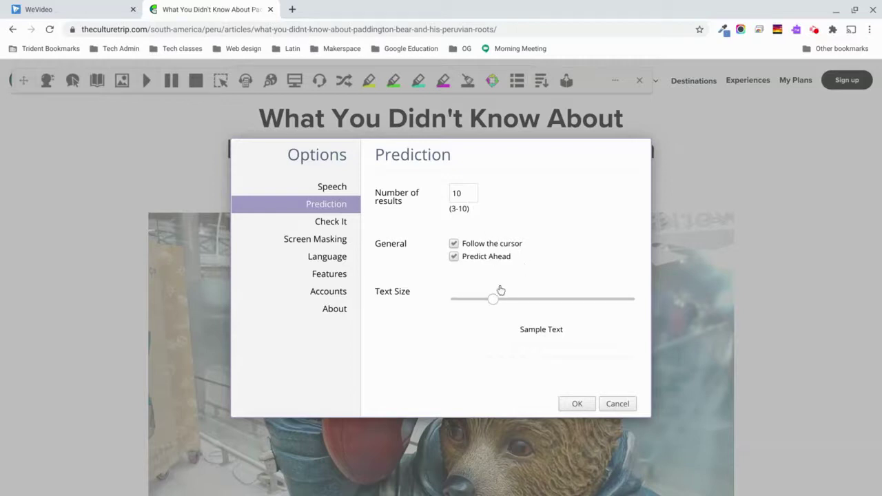
mouse_move(493, 299)
mouse_down()
mouse_move(576, 301)
mouse_move(506, 299)
mouse_up()
Browse the Check It, Screen Masking and Language settings, then show the Features list.
click(339, 223)
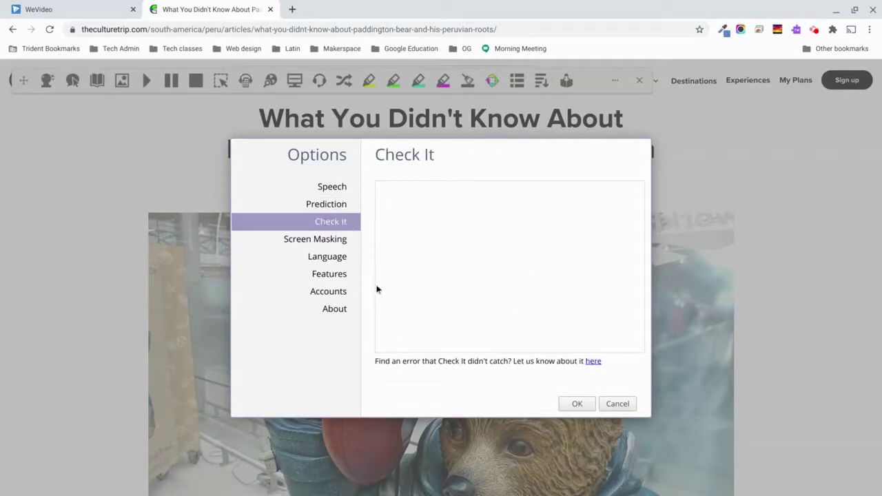
click(313, 238)
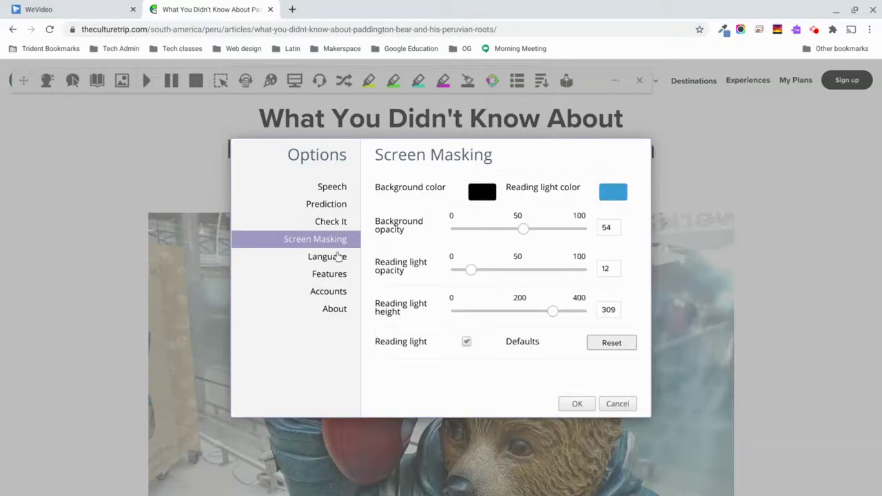
click(331, 259)
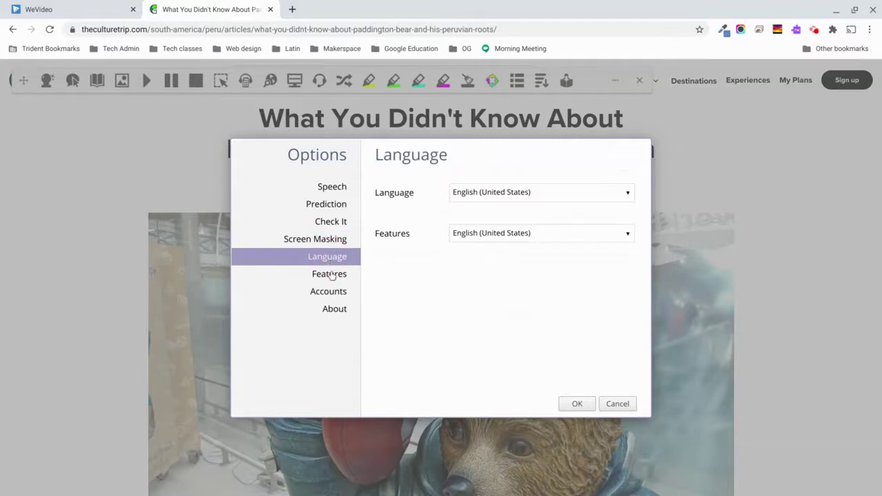
click(330, 276)
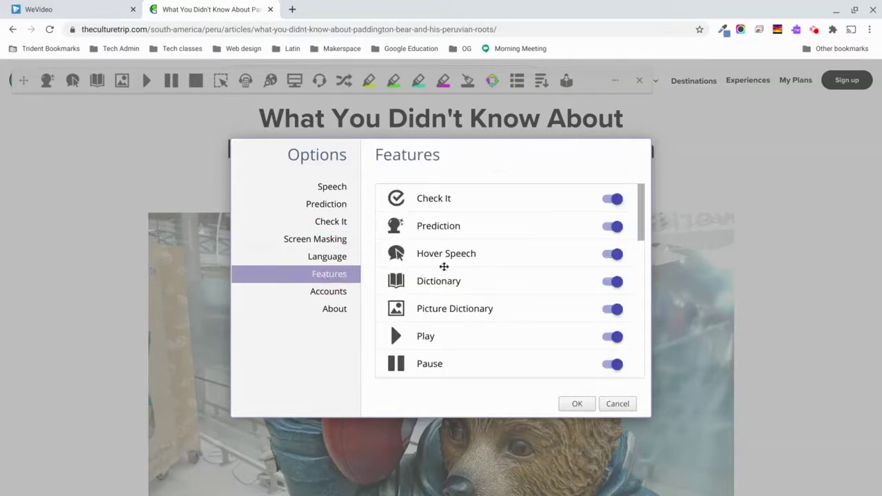
Switch off Check It, Prediction, Hover Speech, Dictionary, Picture Dictionary, Play, Pause, Stop and Screenshot Reader.
scroll(443, 266, down, 1)
scroll(443, 266, up, 1)
click(613, 199)
click(612, 227)
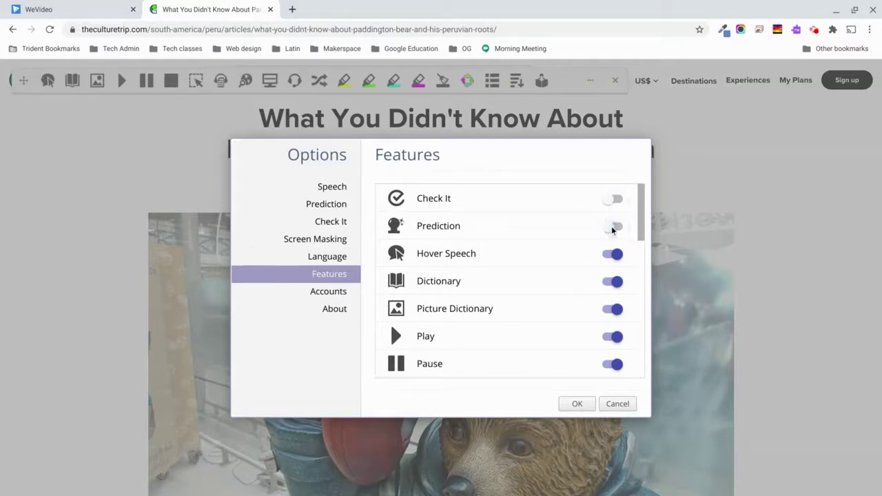
click(612, 254)
click(607, 281)
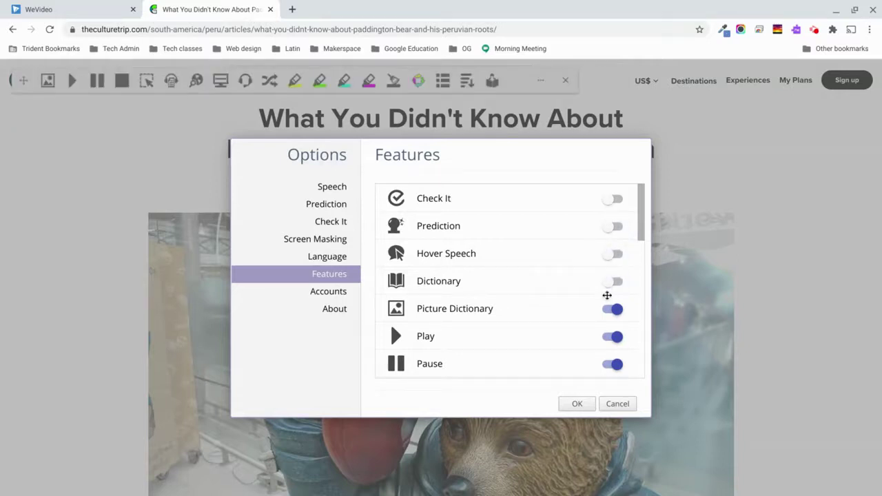
click(609, 310)
click(612, 337)
click(608, 365)
scroll(613, 324, down, 1)
click(611, 313)
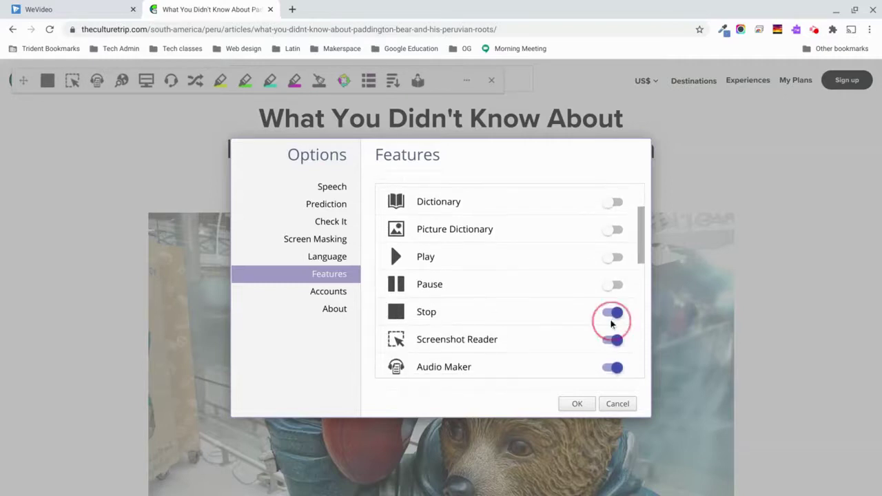
click(611, 338)
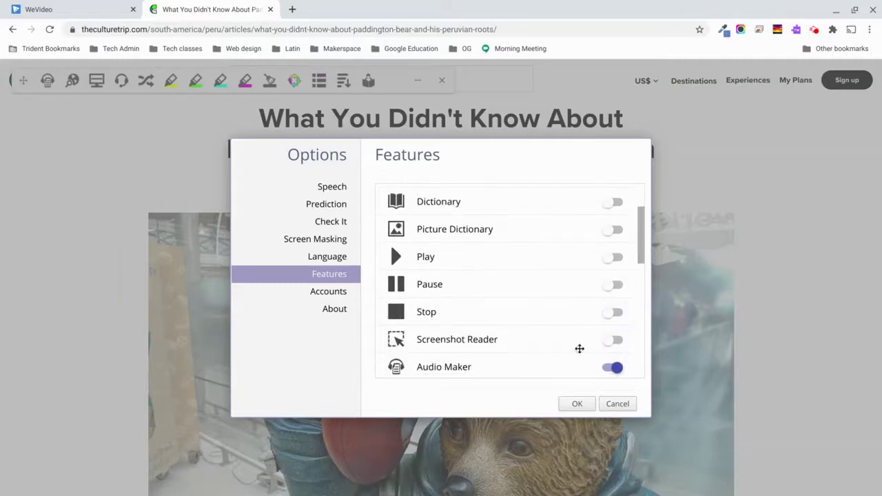
Switch all those features back on, then view the Accounts and About pages.
click(609, 340)
click(613, 313)
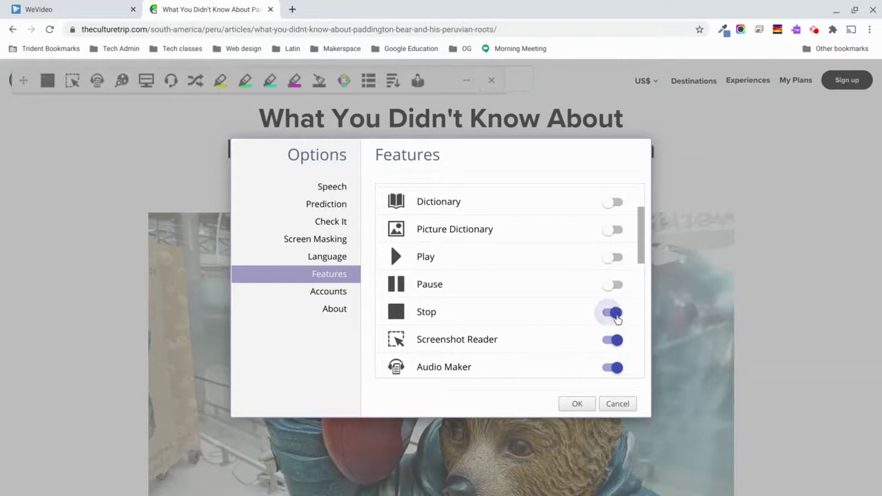
click(616, 286)
click(612, 257)
scroll(614, 256, up, 1)
click(615, 254)
click(614, 271)
click(613, 217)
click(616, 191)
scroll(616, 198, up, 1)
click(613, 198)
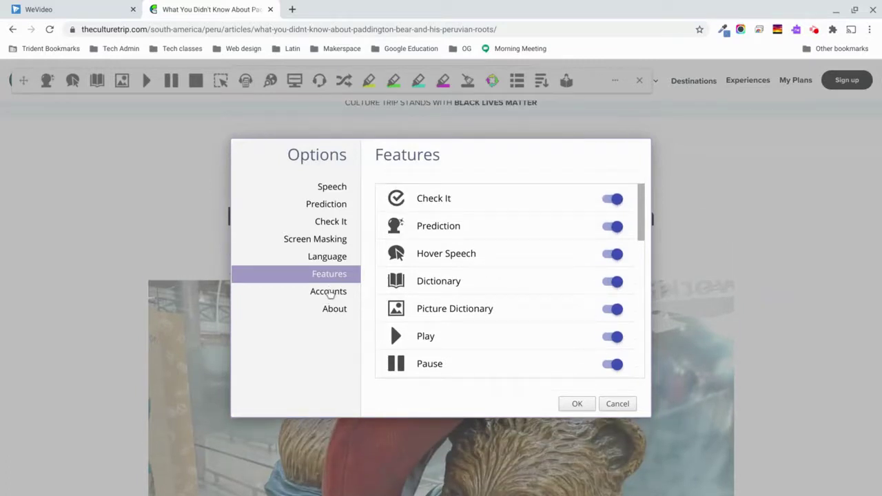
click(331, 291)
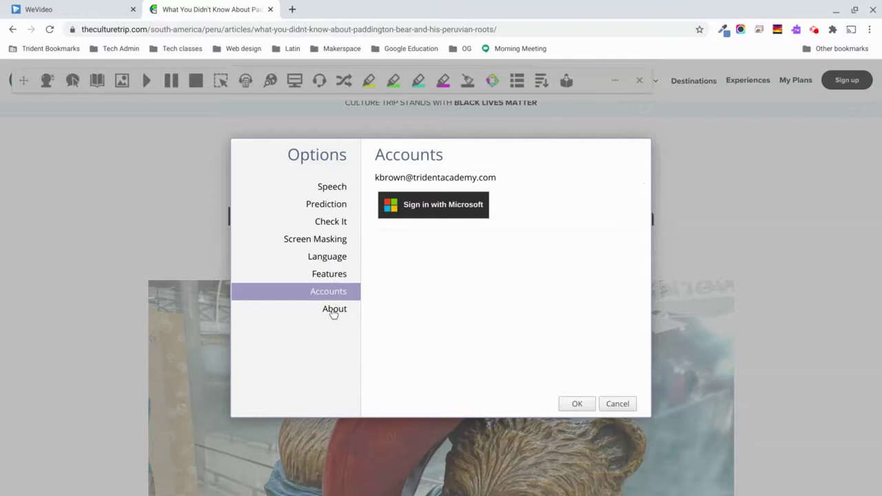
click(333, 311)
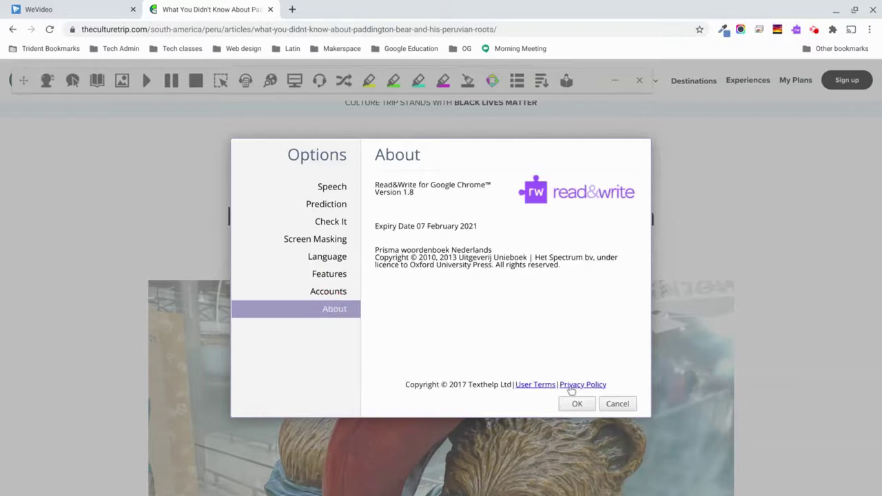